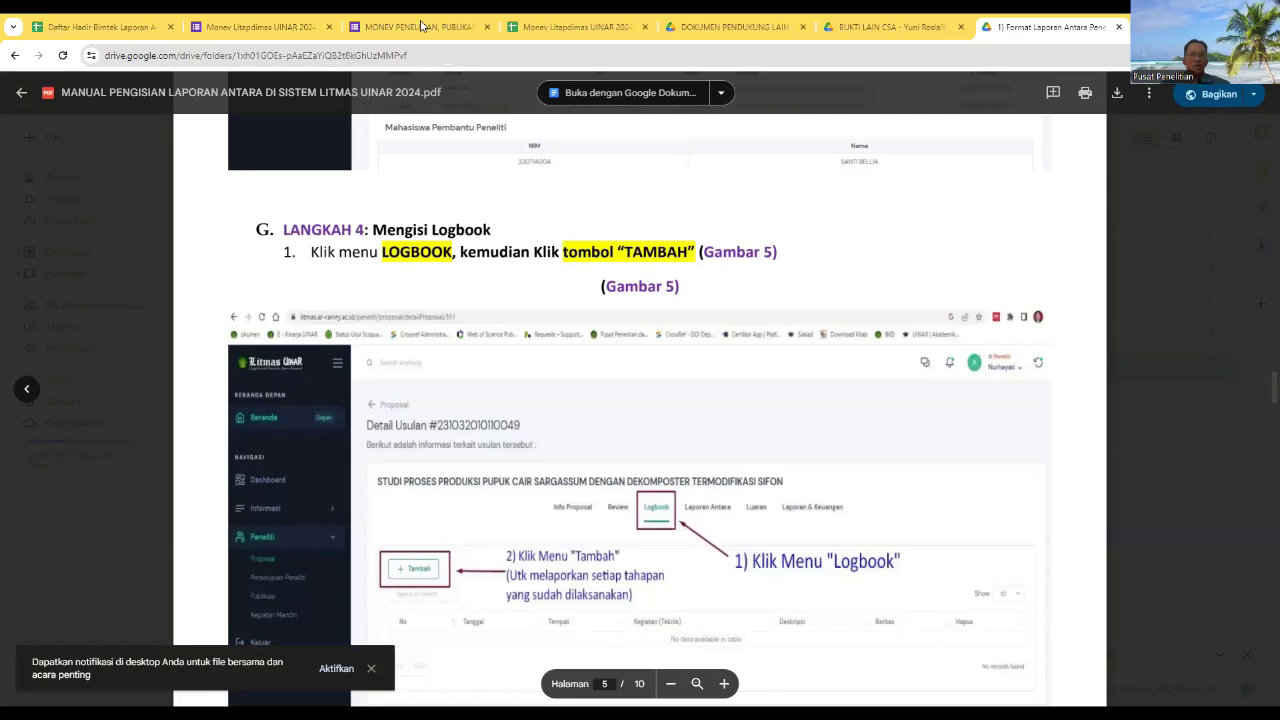
Step: On the MONEV PENELITIAN form's submission confirmation page, copy the address of the "Edit jawaban Anda" link
left_click(421, 25)
left_click(264, 30)
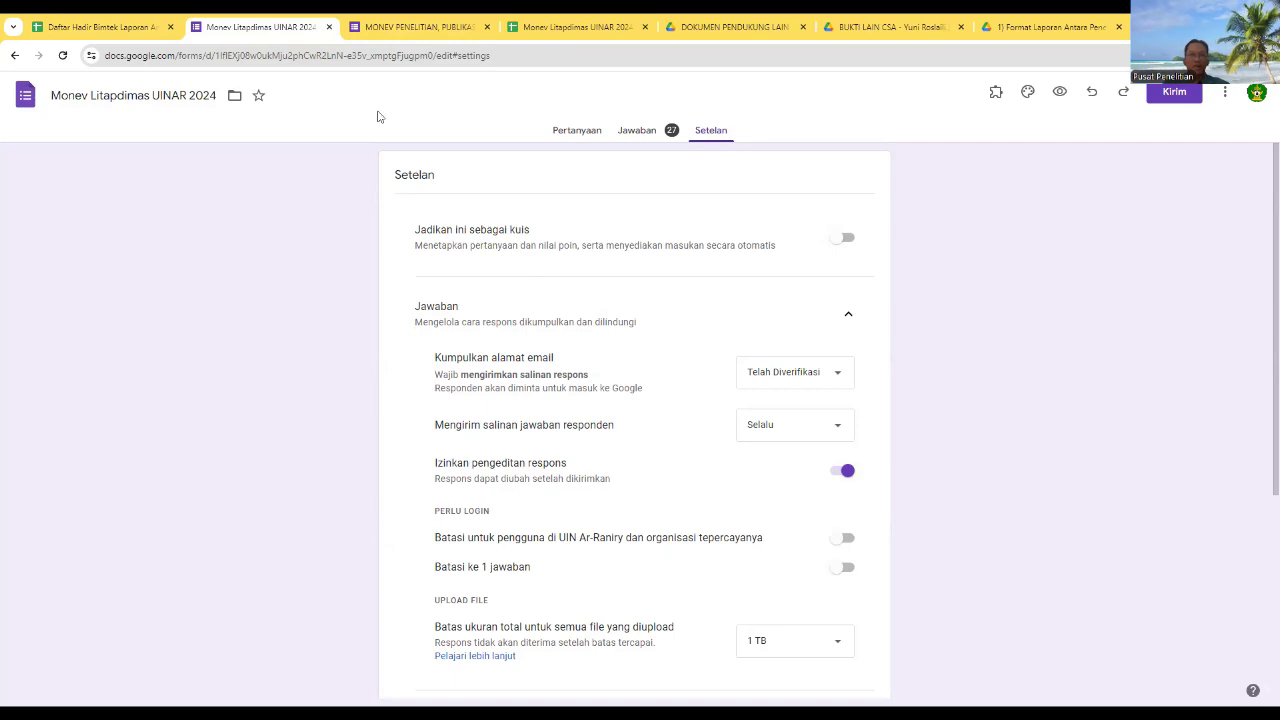
left_click(383, 32)
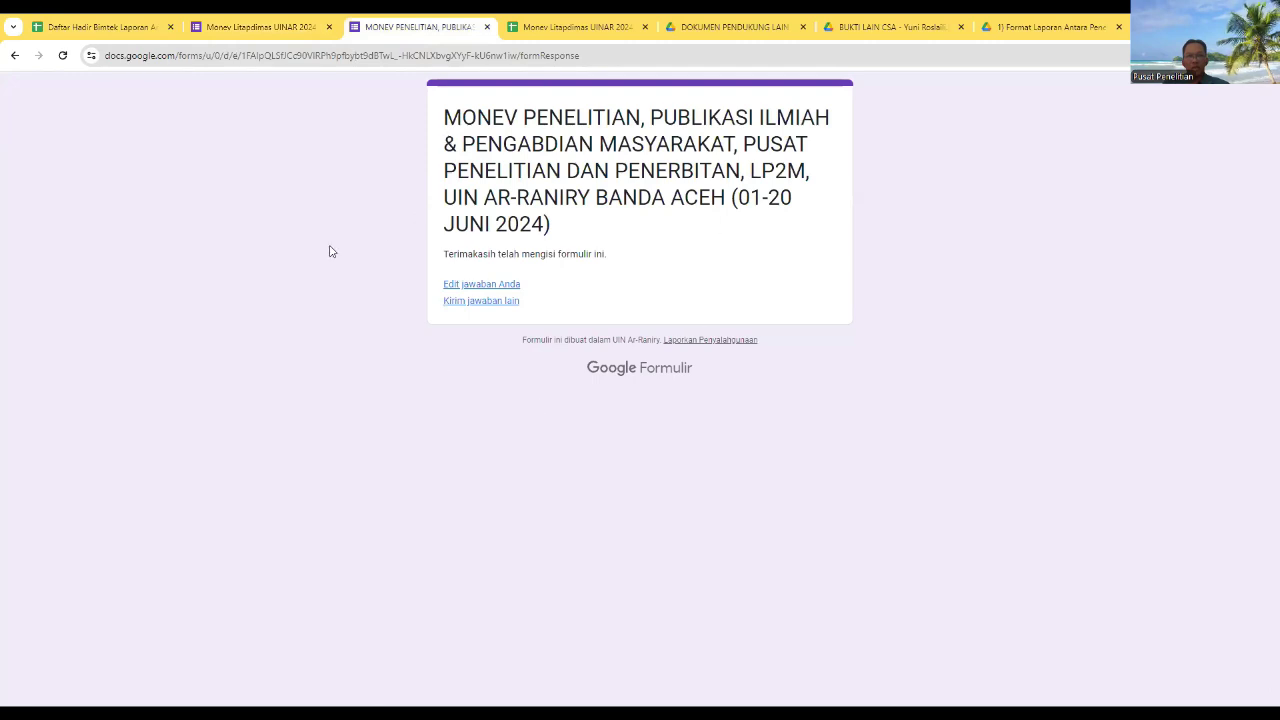
left_click(480, 288)
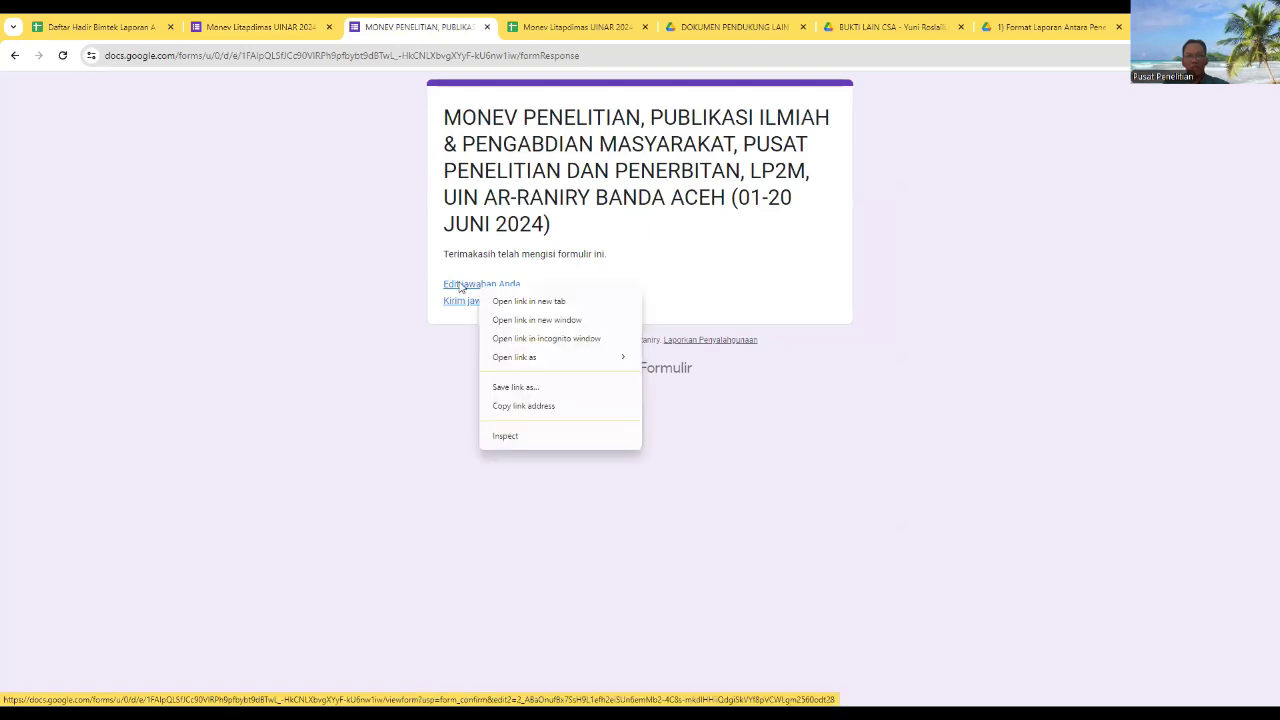
left_click(513, 406)
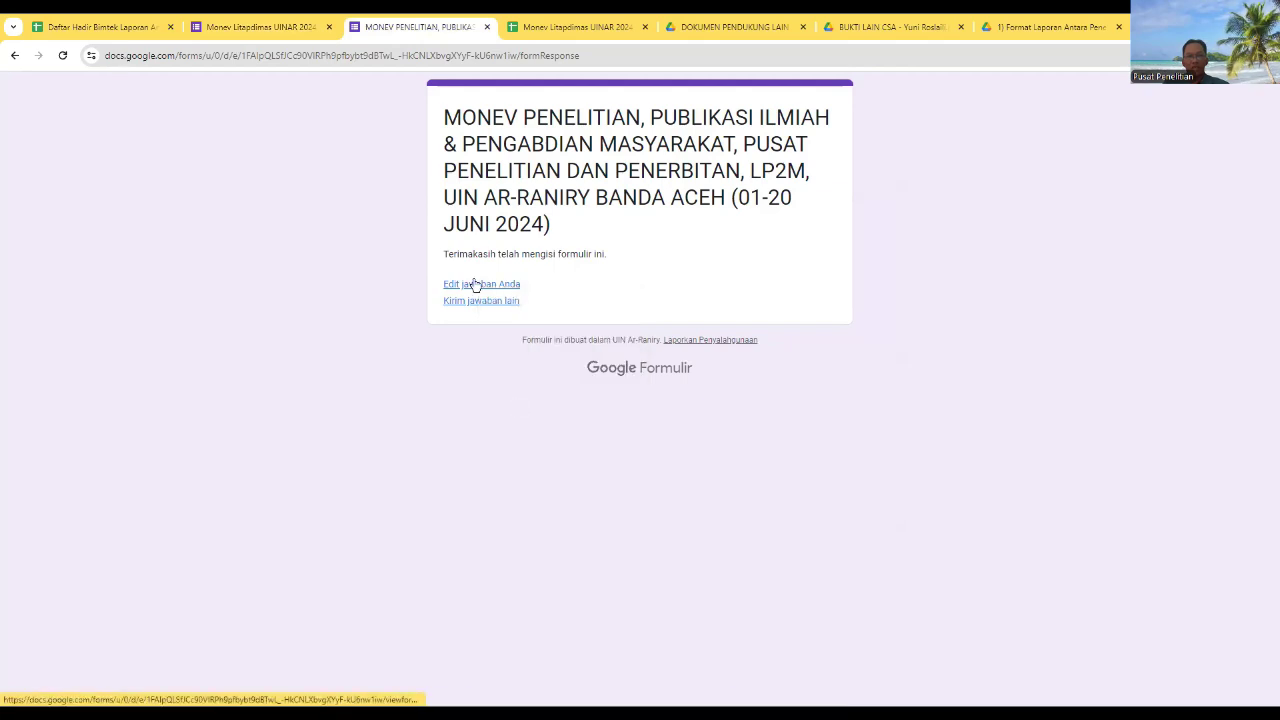
Step: Open the "Edit jawaban Anda" link in a new browser tab and switch to the editable response
right_click(474, 285)
key("Escape")
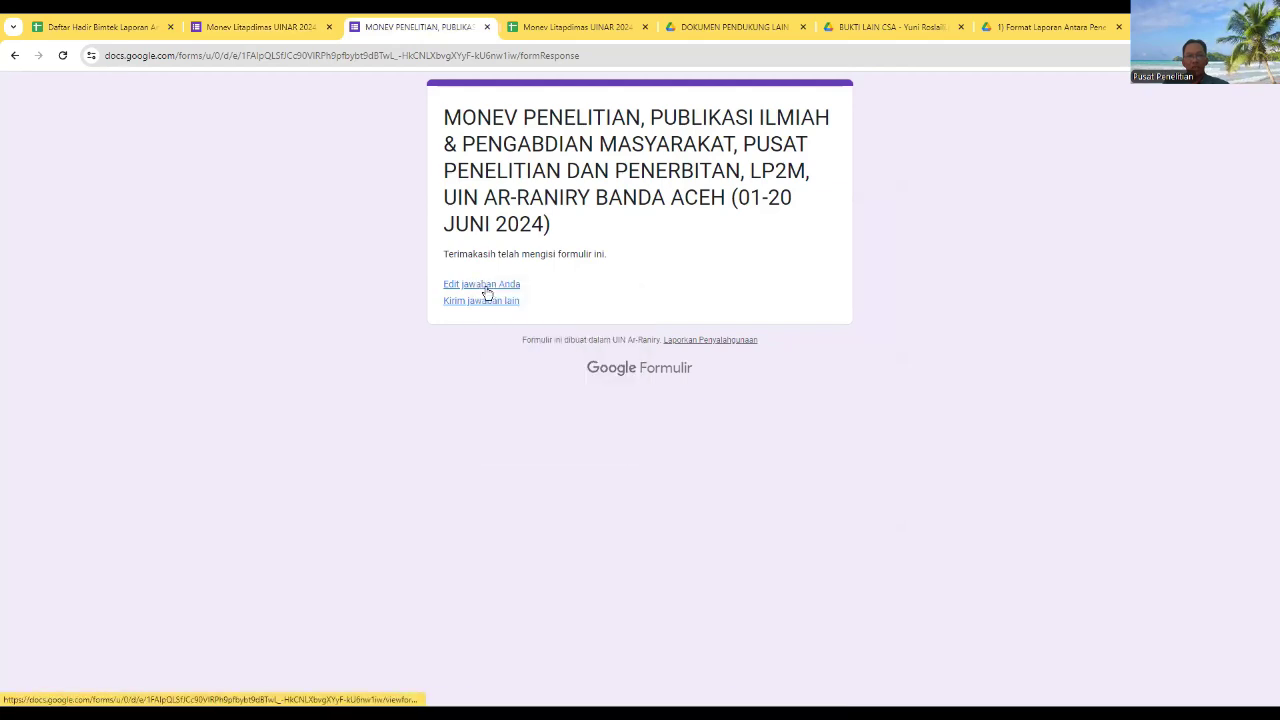
middle_click(487, 292)
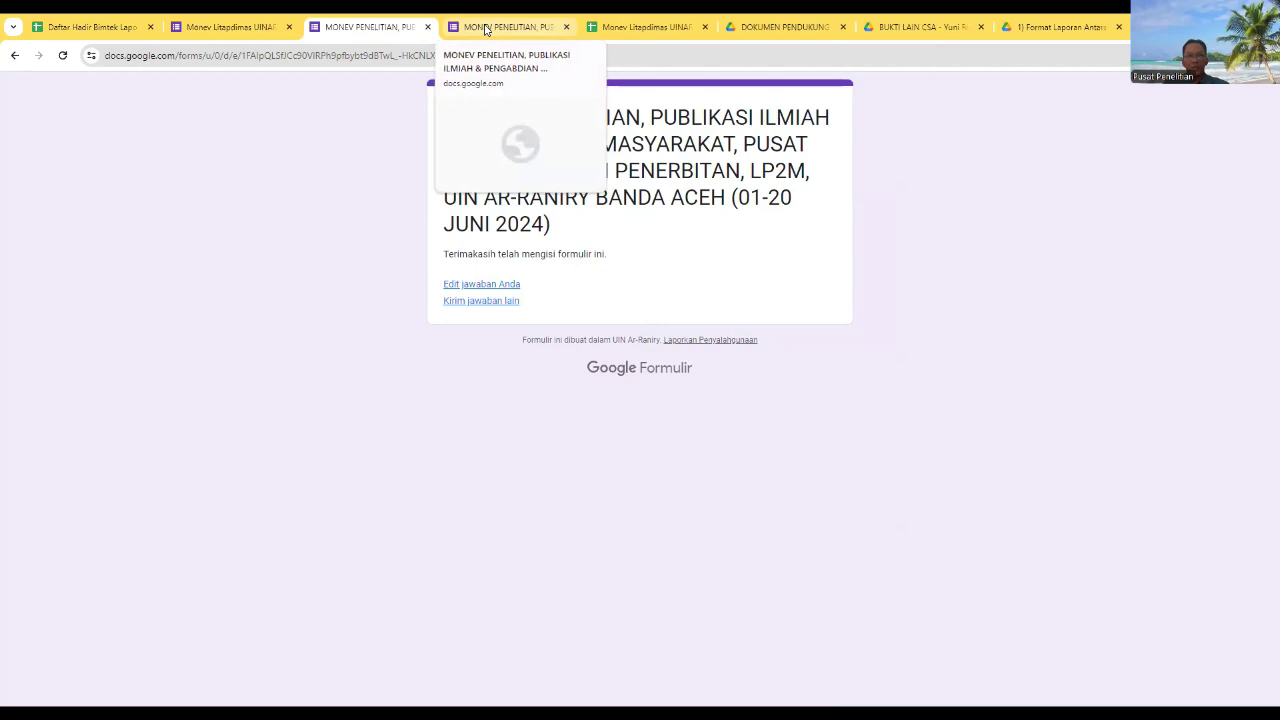
left_click(486, 27)
Step: Select the full web address of the editable response to point out the edit link
left_click(417, 56)
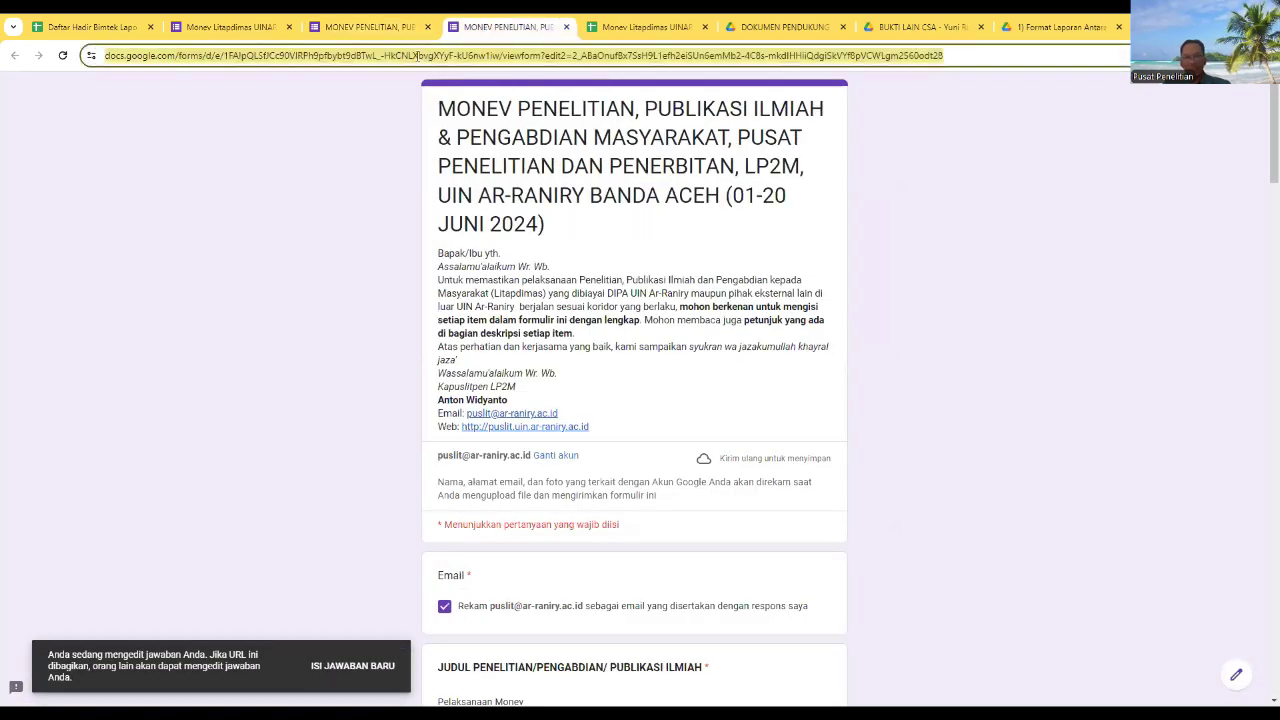
left_click(261, 56)
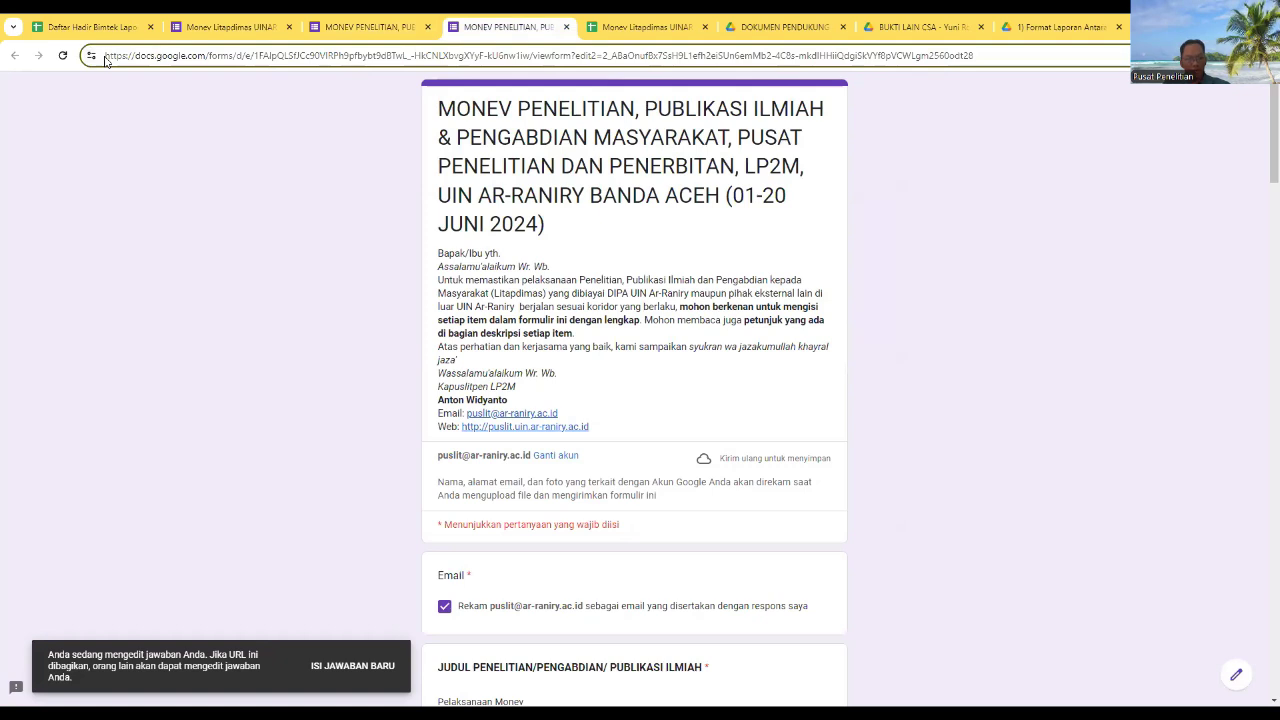
key("ctrl+a")
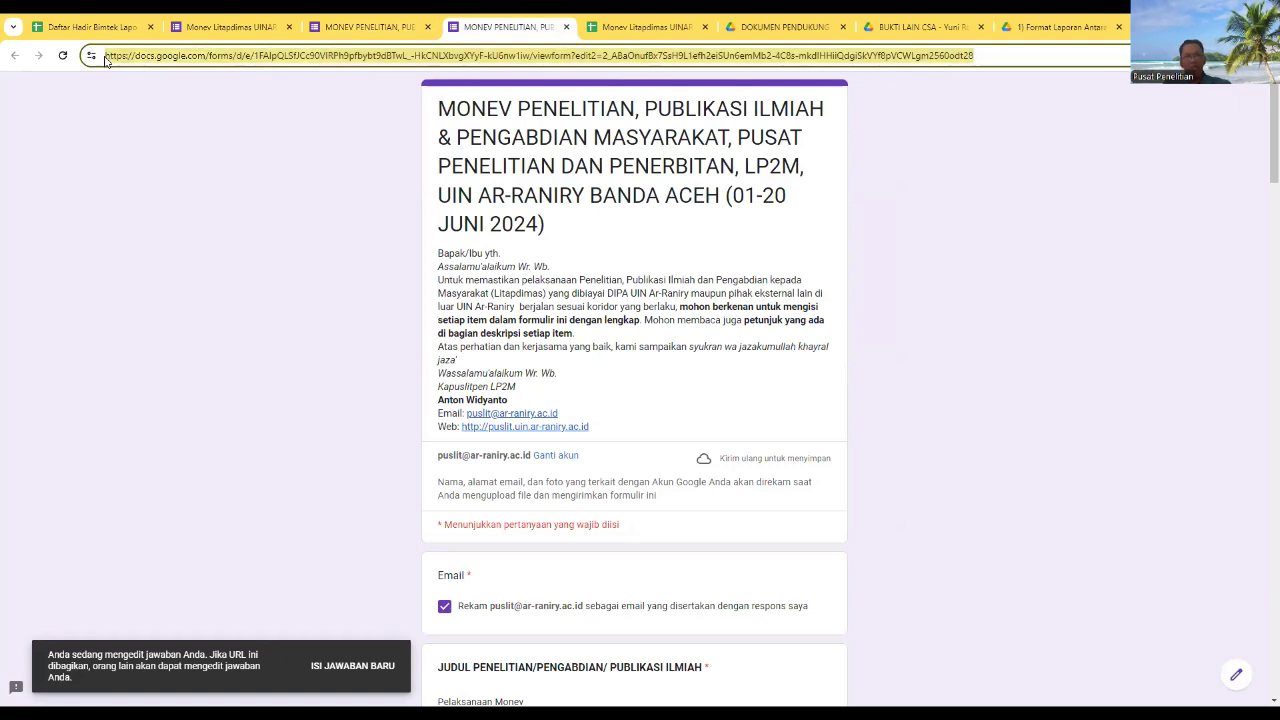
left_click(949, 326)
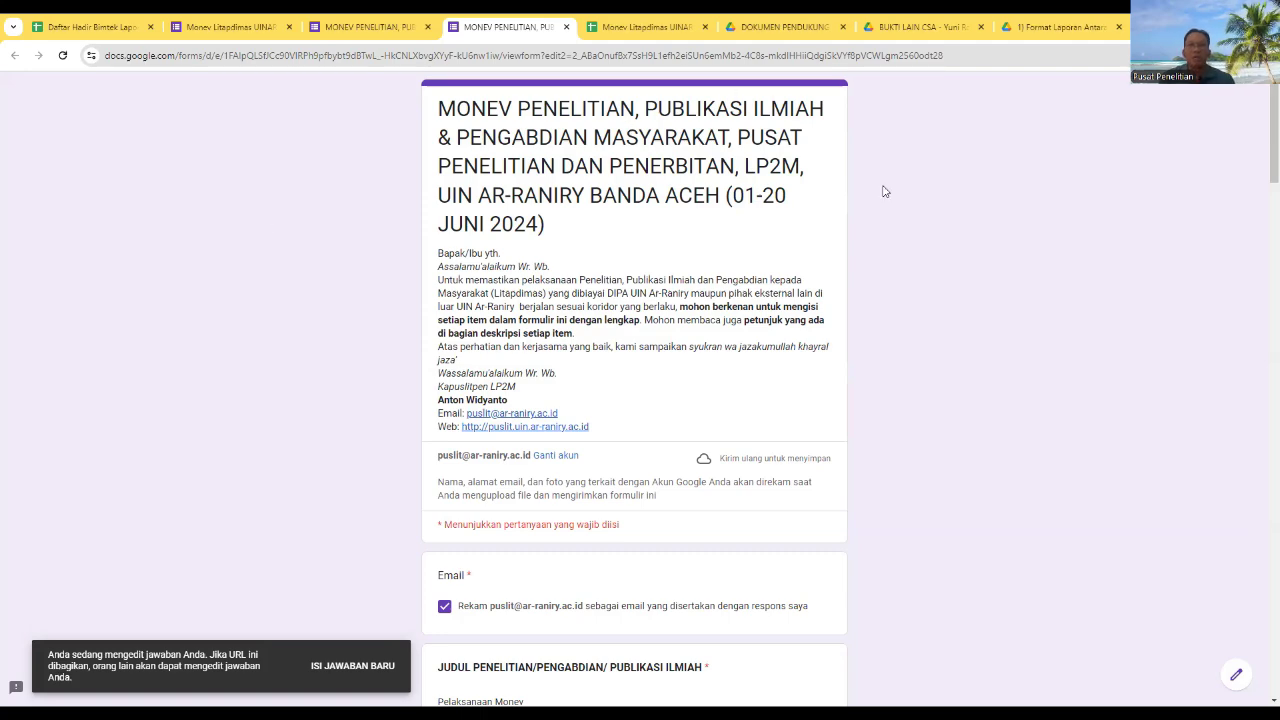
Step: In the Monev Litapdimas UINAR 2024 (Jawaban) spreadsheet, examine row 28's timestamp, email, leader name, activity progress and Surat Tugas link
left_click(645, 34)
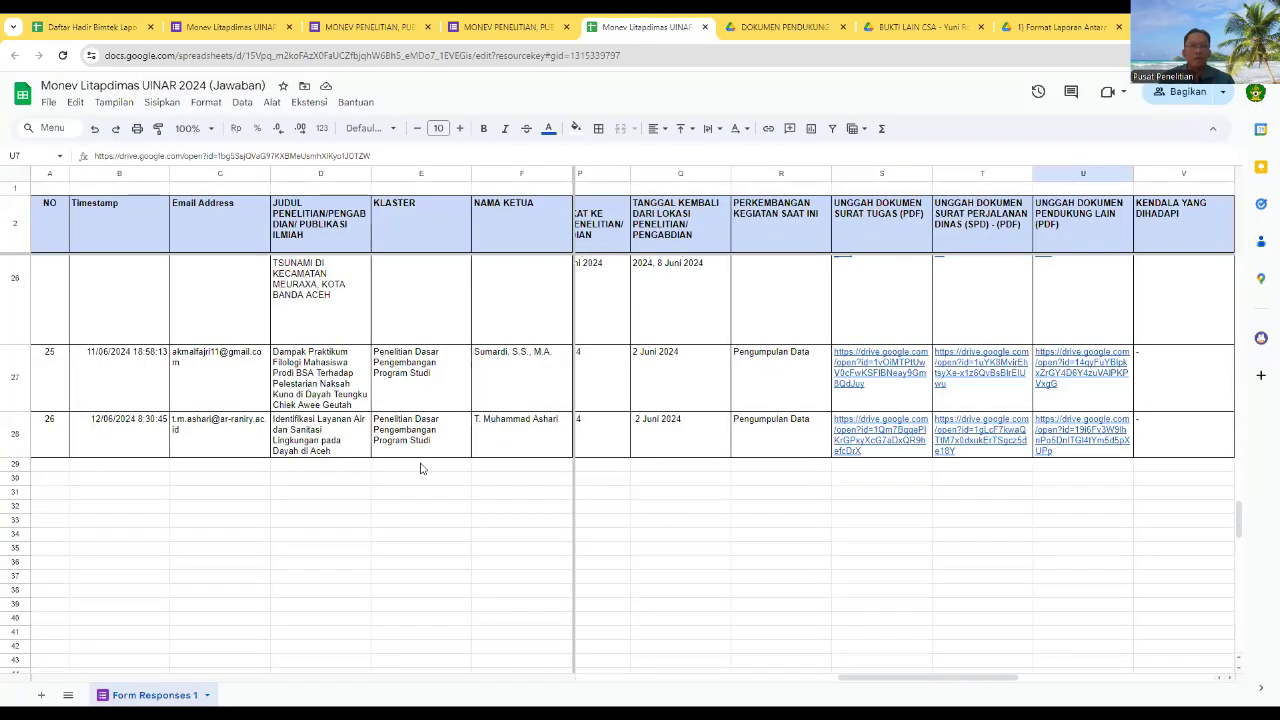
left_click(203, 448)
left_click(125, 441)
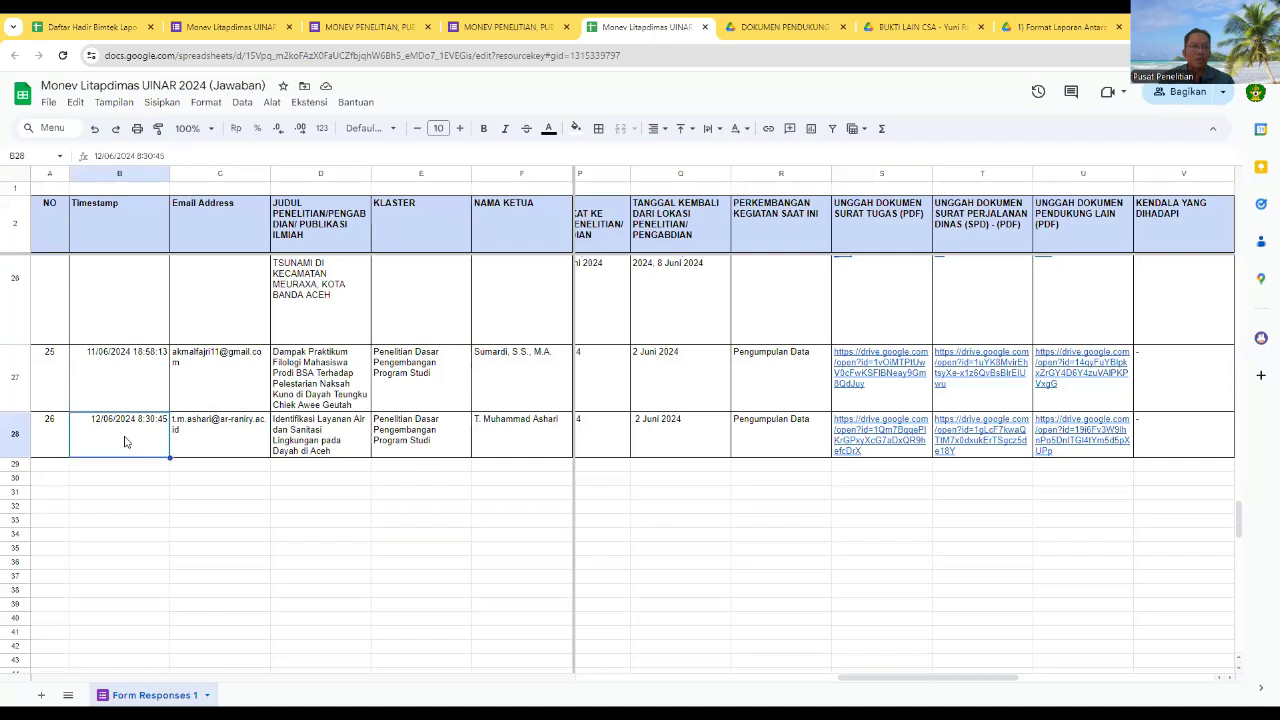
left_click(205, 436)
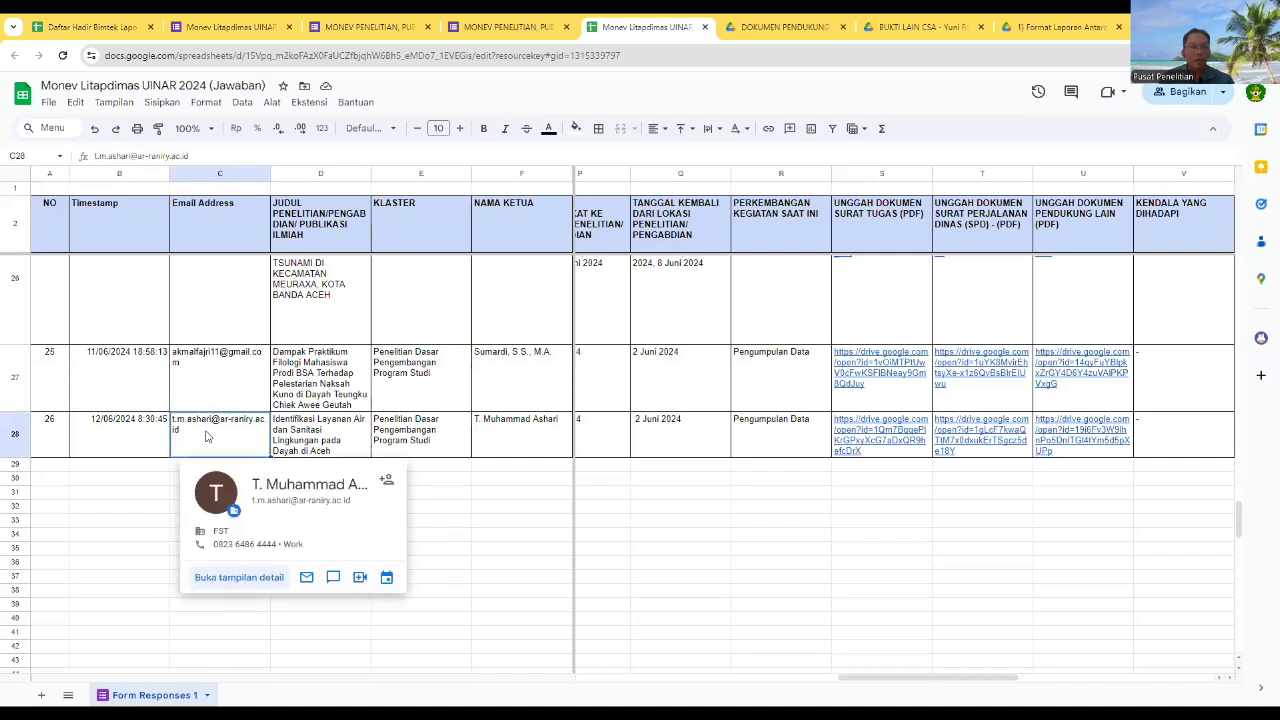
left_click(548, 437)
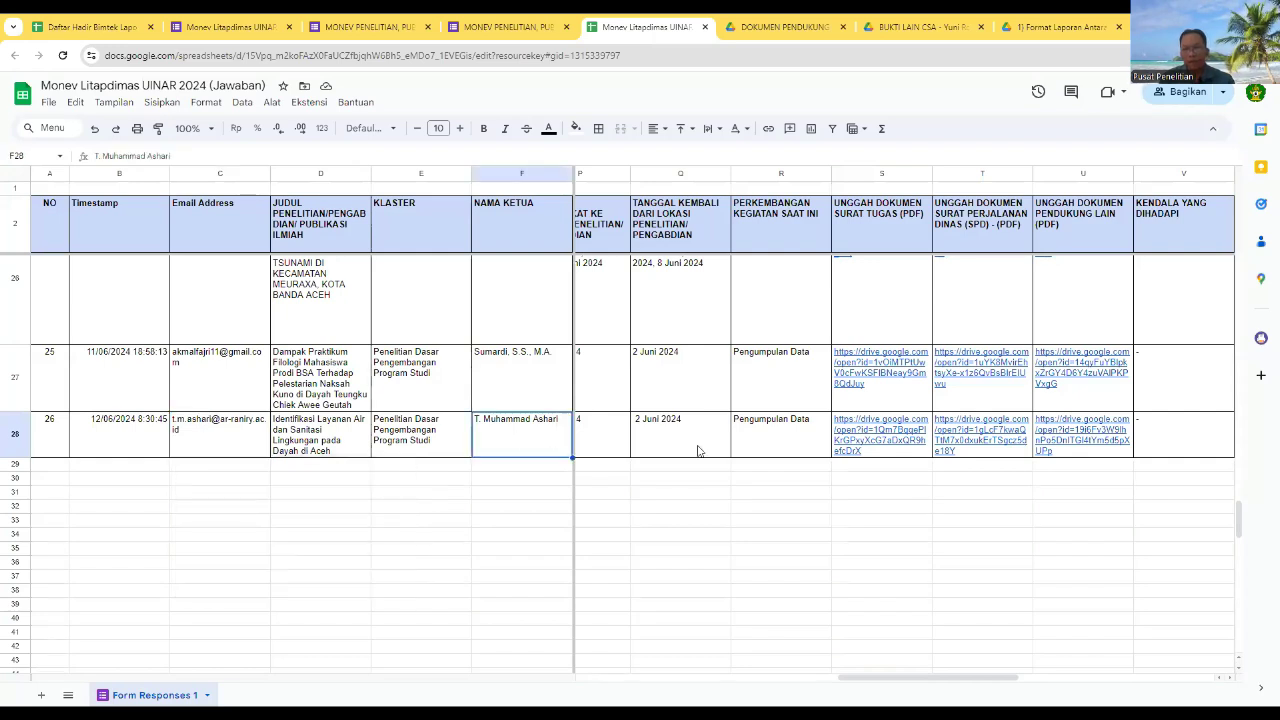
left_click(770, 444)
key("Right")
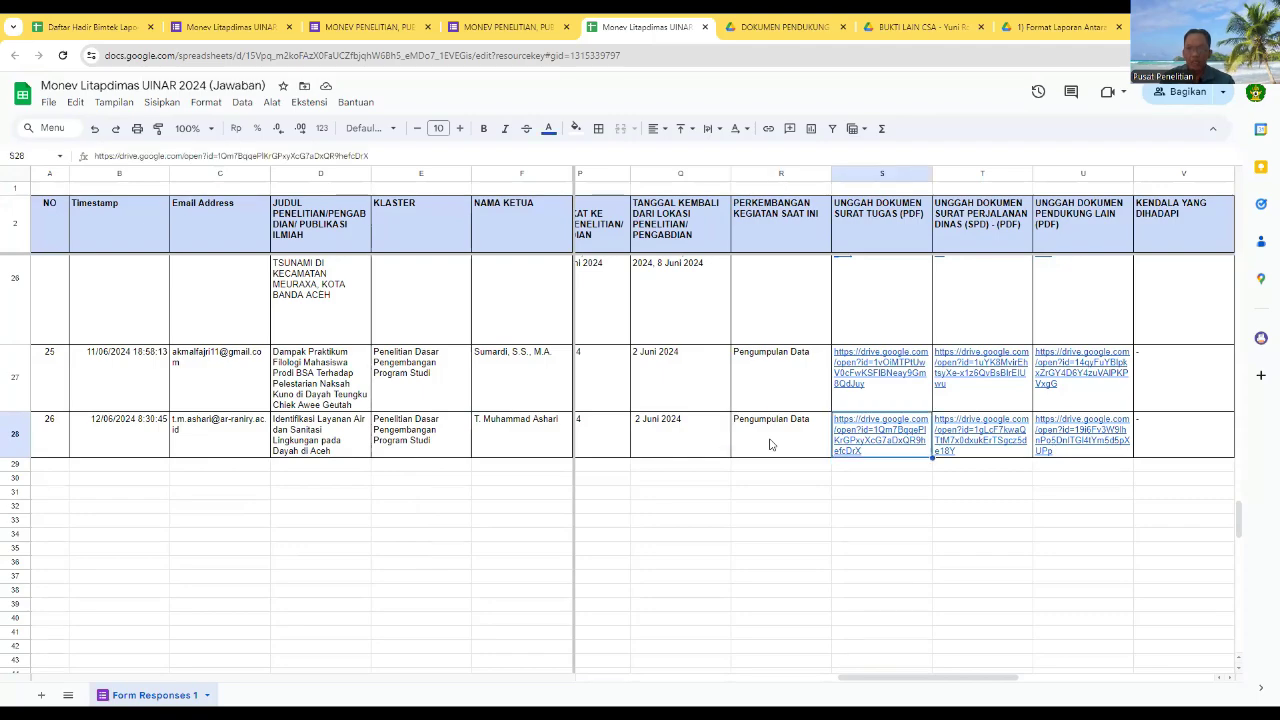
Step: Go to the highlighted response in row 21 and examine its research location and on-site contact
key("Up")
key("Up")
key("Up")
key("Up")
key("Up")
key("Up")
key("Up")
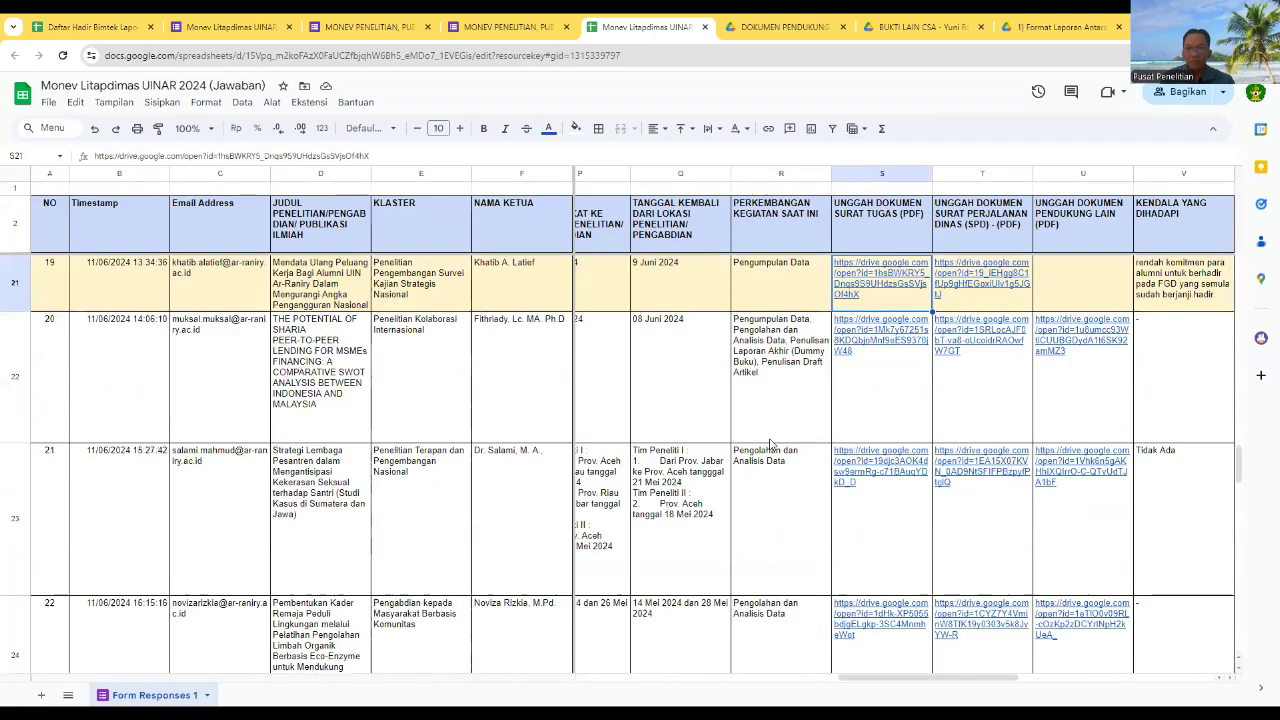
key("Left")
key("Left")
key("Left")
key("Left")
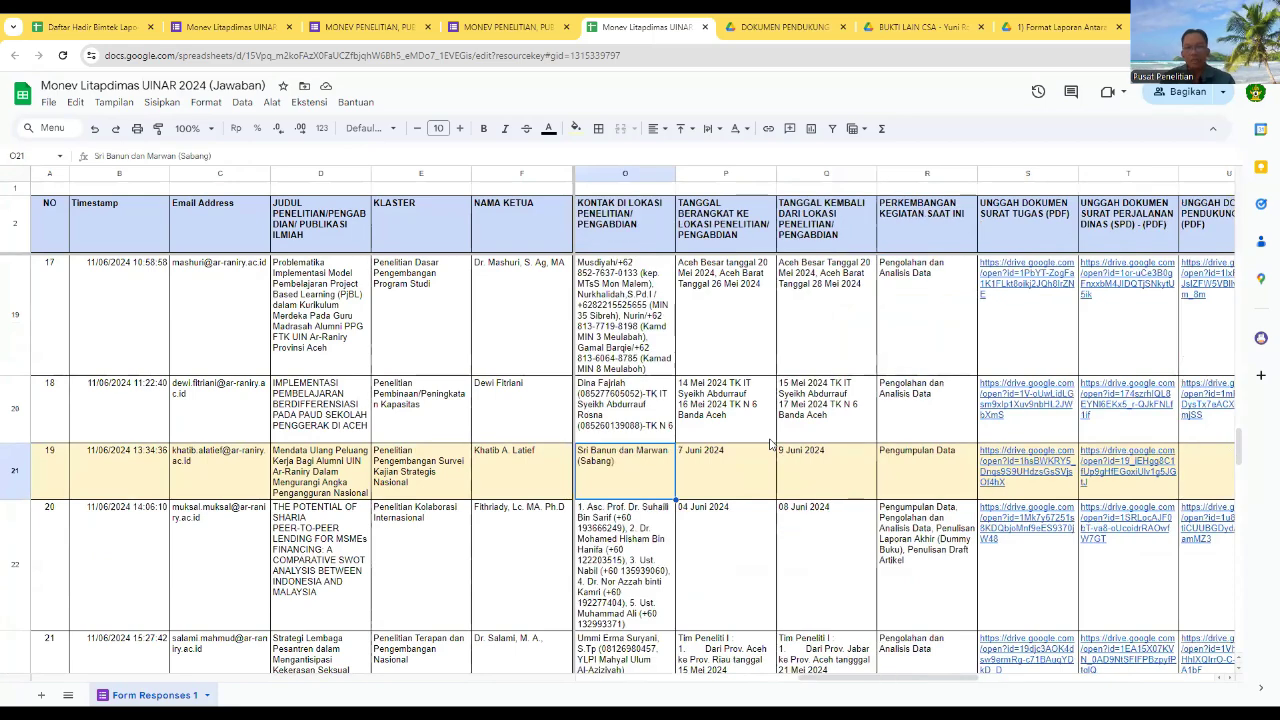
key("Left")
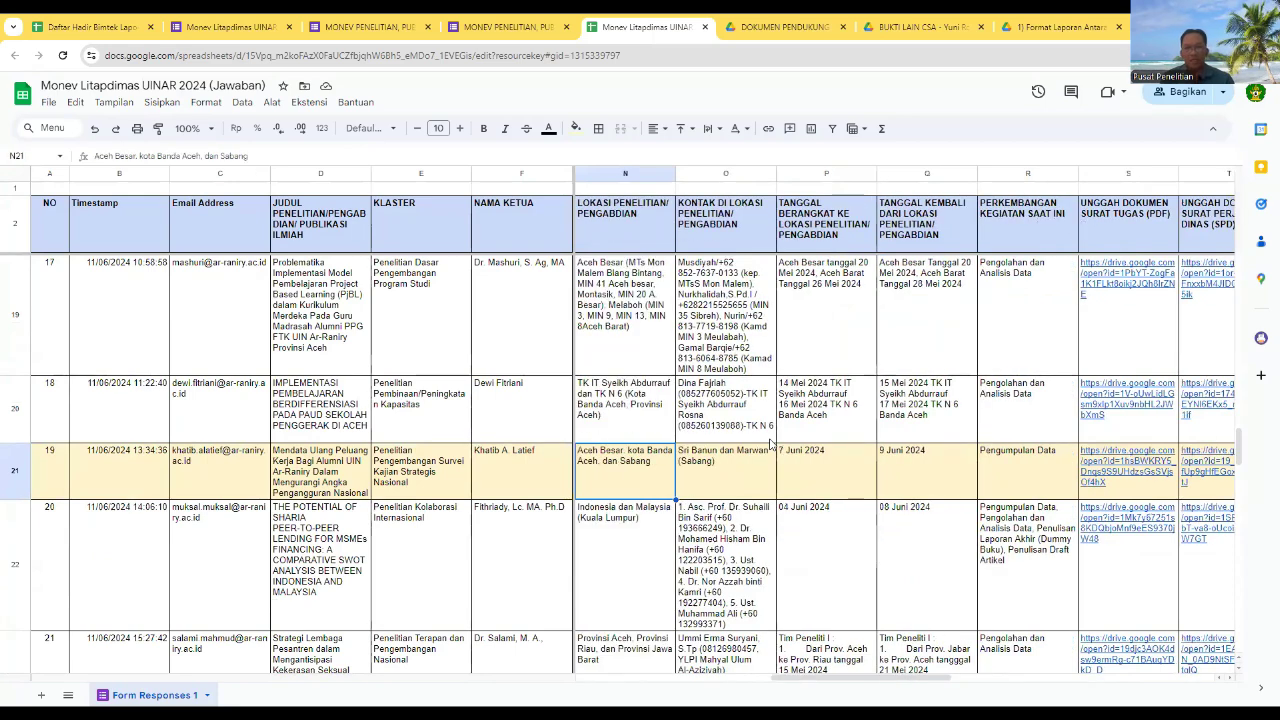
key("Right")
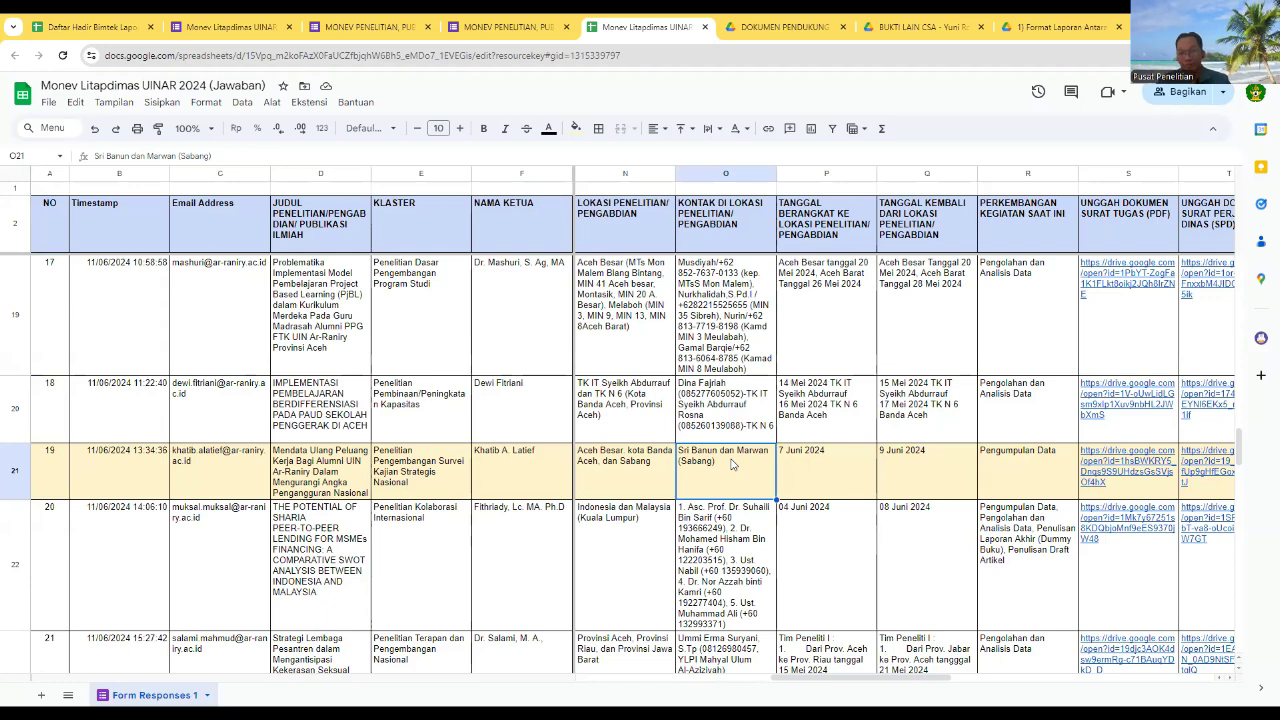
Step: Check row 21's departure date and reported obstacles, ending on its "Unggah Dokumen Pendukung Lain (PDF)" cell
left_click(822, 472)
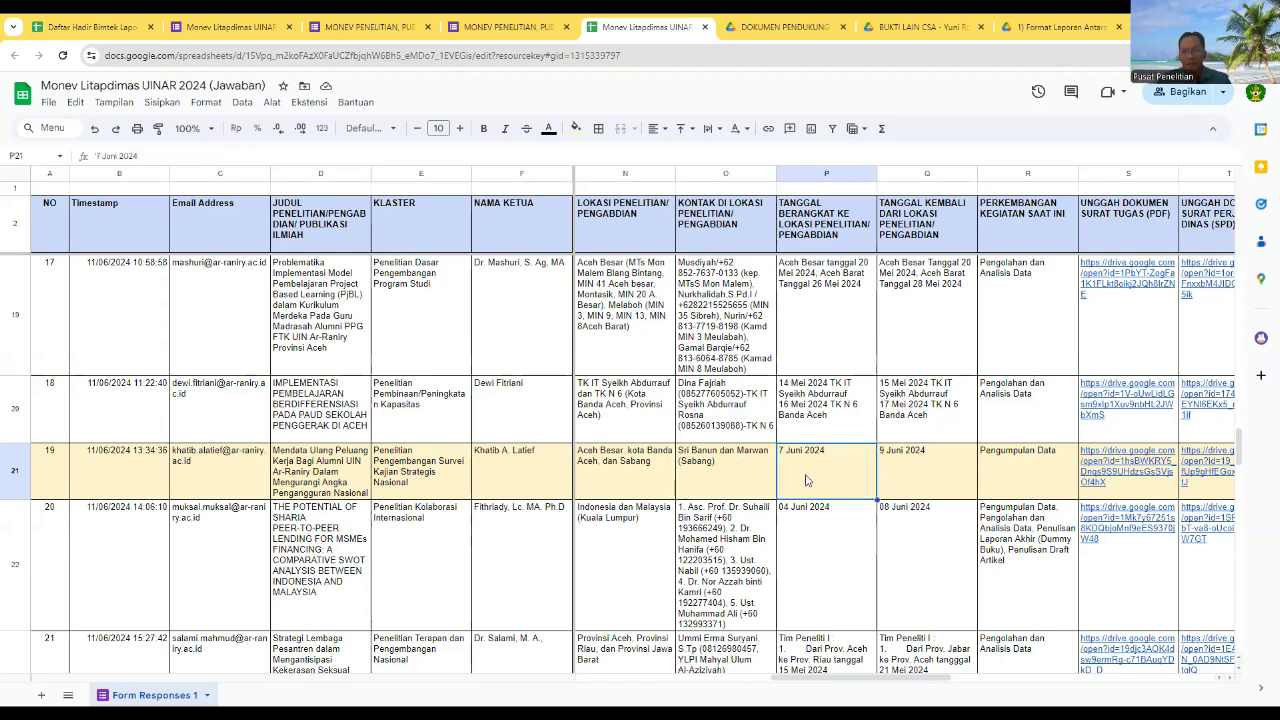
left_click(1010, 418)
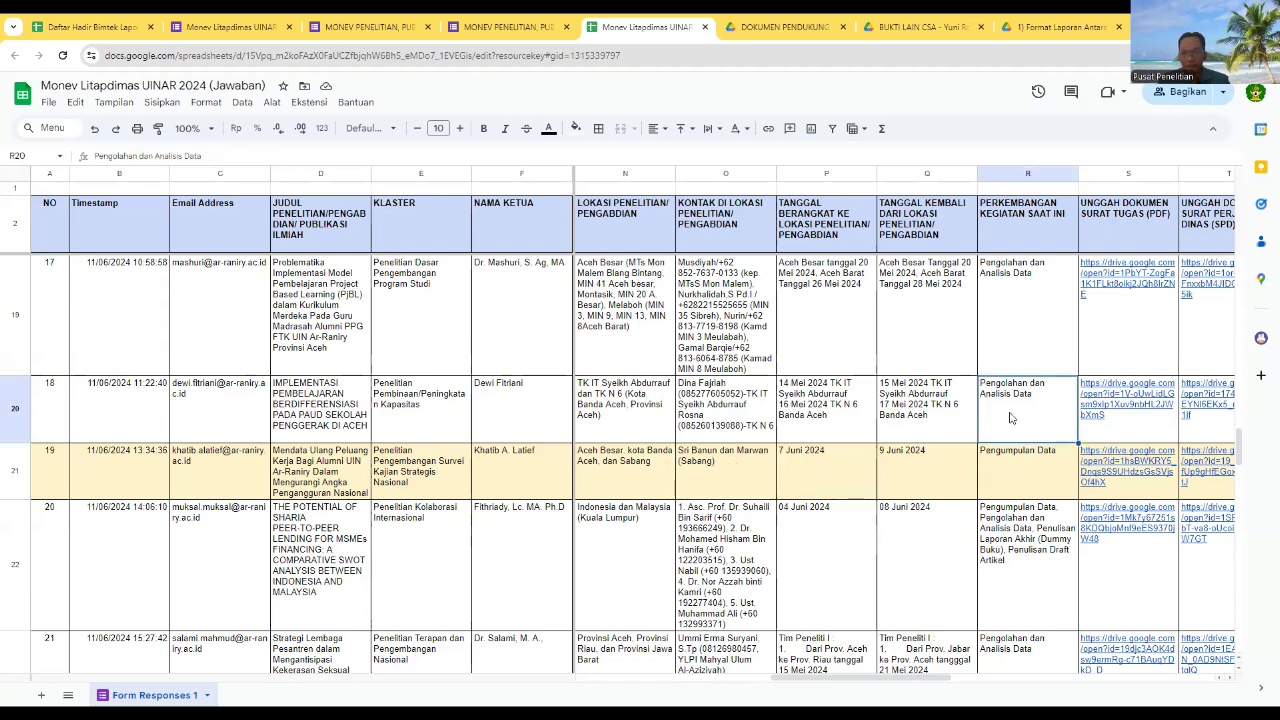
key("Down")
key("Right")
key("Right")
key("Right")
key("Right")
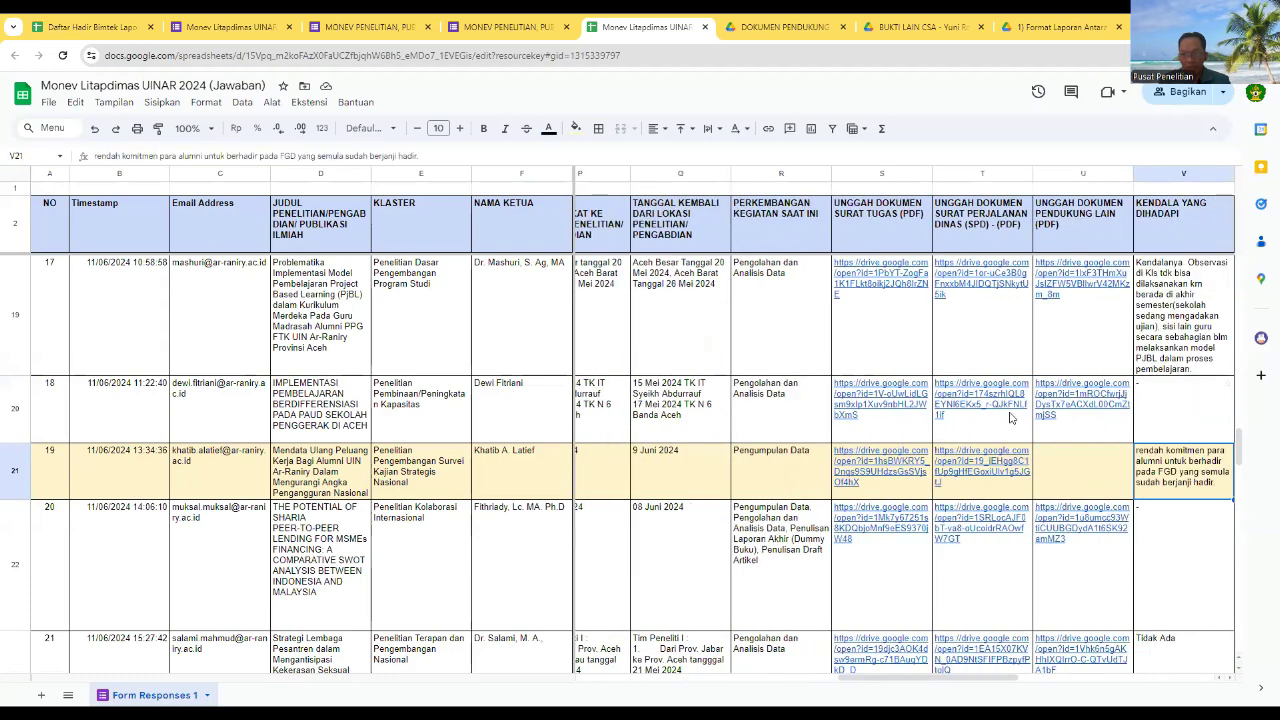
key("Left")
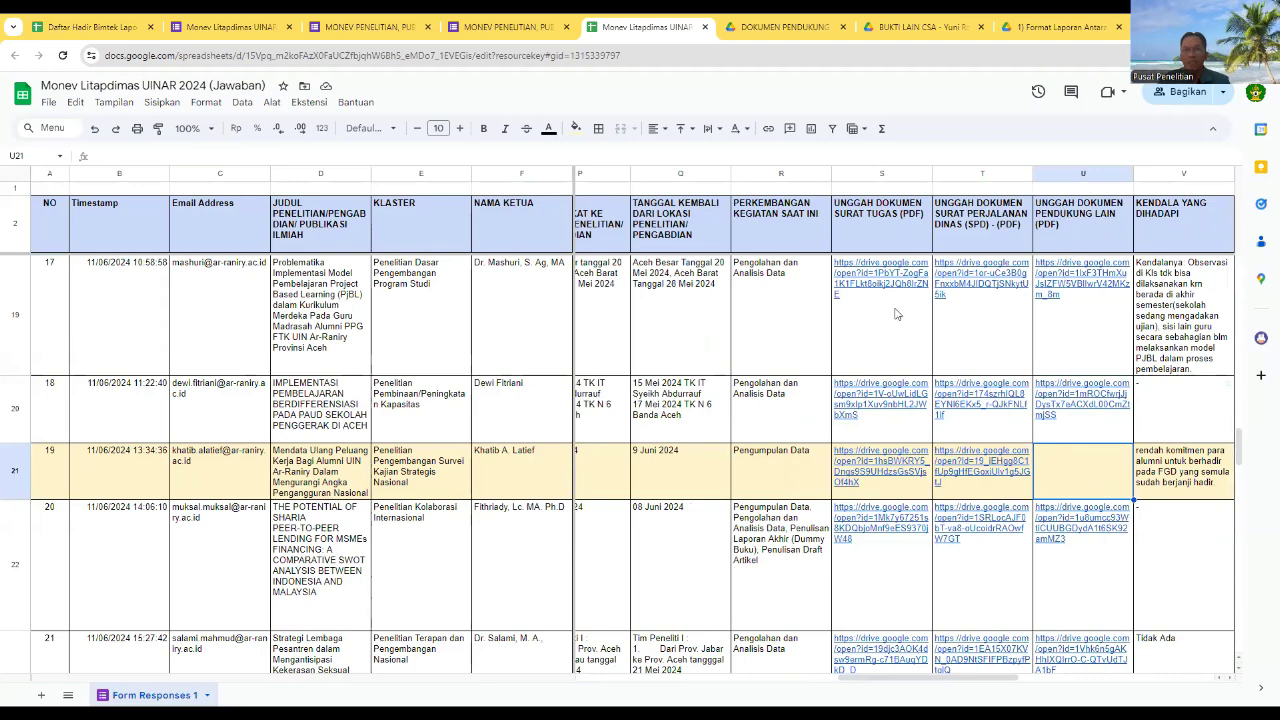
Step: Return to the editable MONEV PENELITIAN response and find its "Unggah Dokumen Pendukung Lain (PDF)" upload question
left_click(510, 28)
scroll(554, 350, "down", 20)
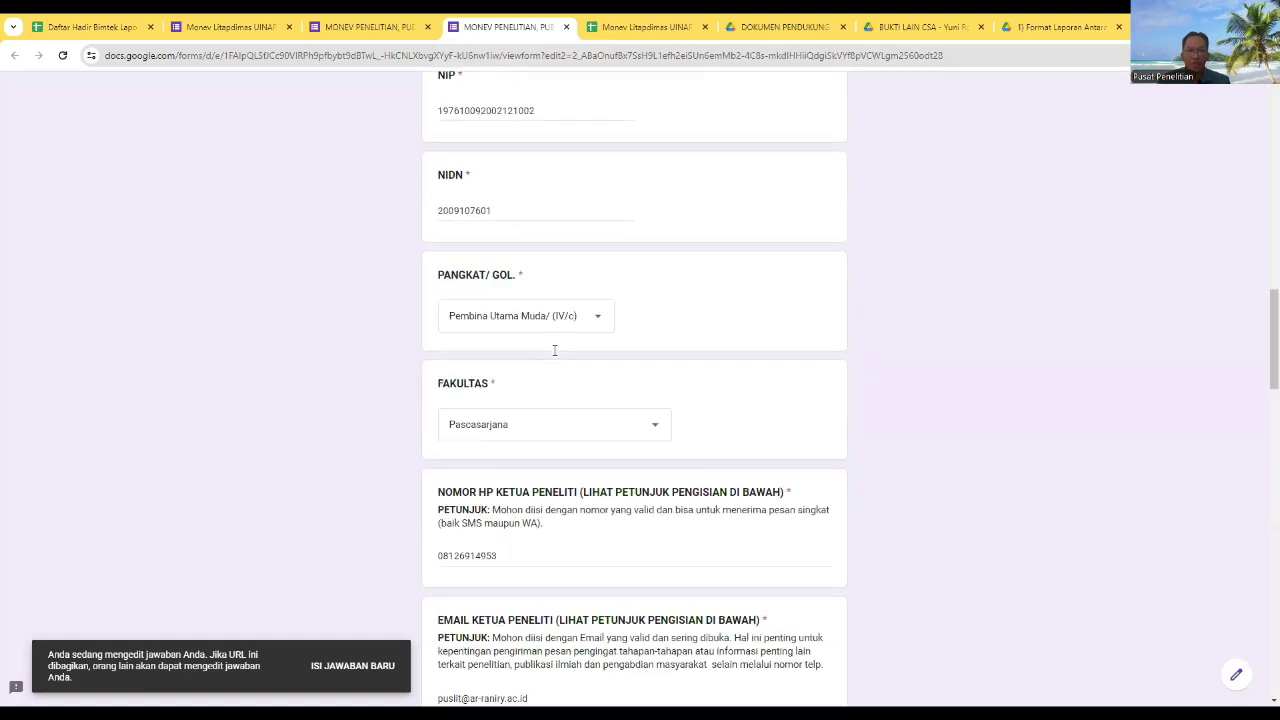
scroll(554, 350, "down", 7)
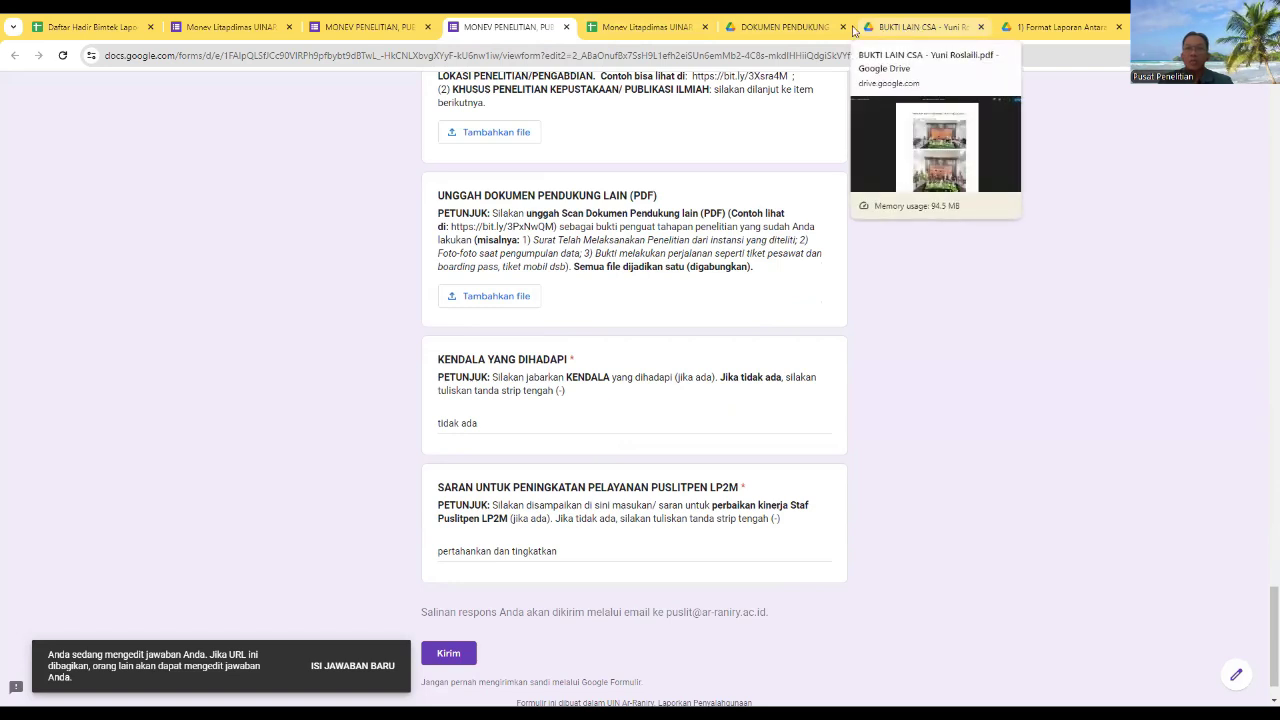
Step: Switch to the example DOKUMEN PENDUKUNG LAIN PDF and examine its Surat Tugas on page 1 and stamped travel form on page 2
left_click(785, 27)
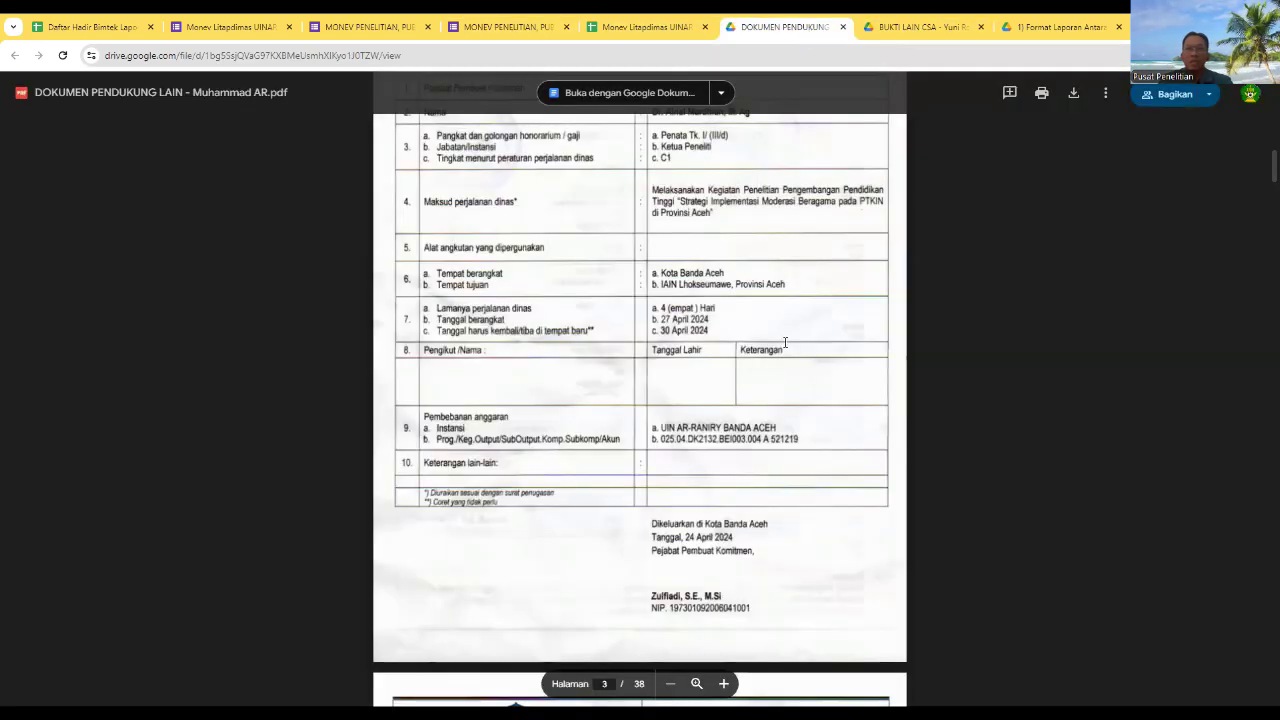
scroll(622, 382, "up", 5)
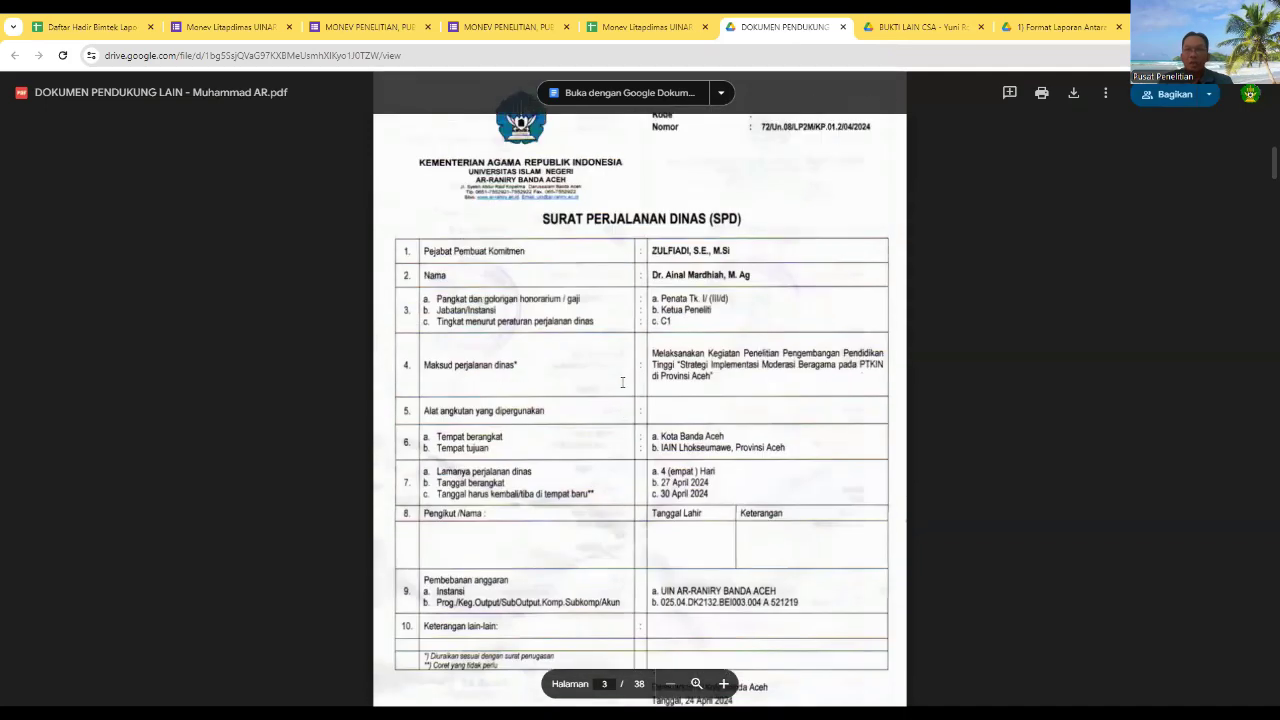
scroll(622, 382, "up", 12)
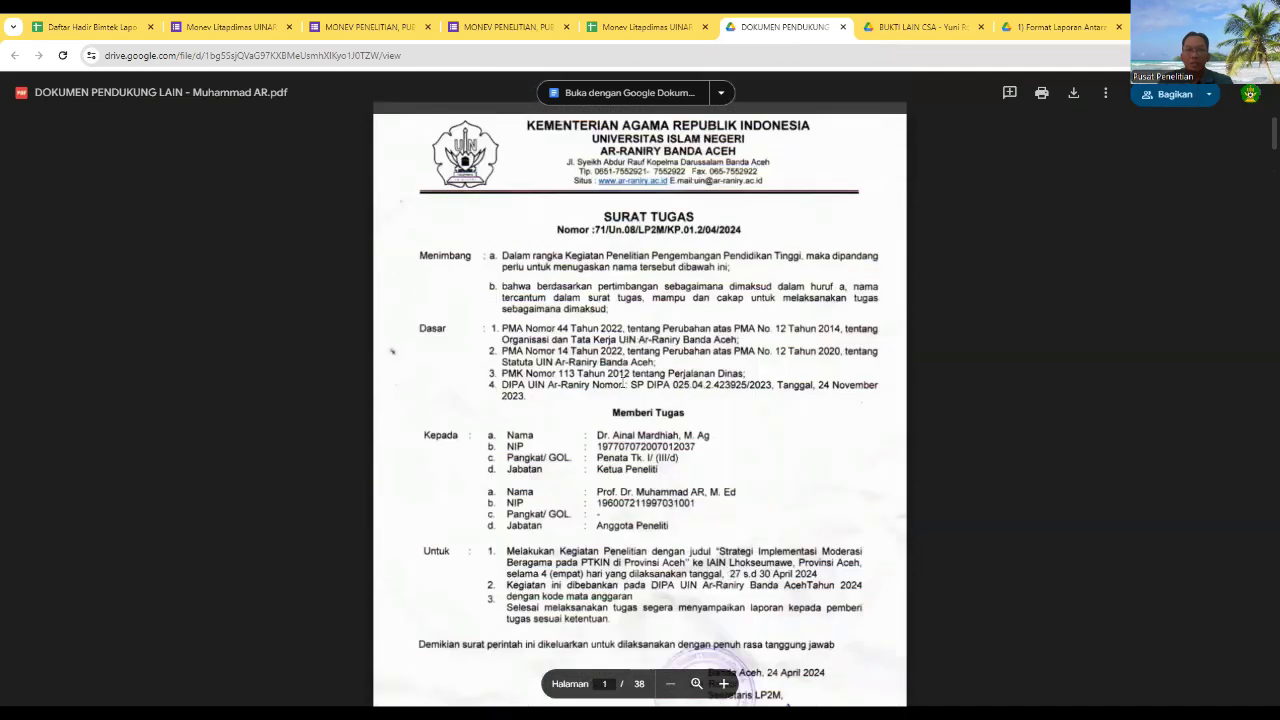
scroll(623, 380, "down", 2)
scroll(622, 382, "up", 3)
scroll(622, 382, "down", 1)
scroll(622, 382, "up", 1)
scroll(622, 382, "down", 8)
scroll(622, 382, "down", 3)
scroll(496, 336, "up", 3)
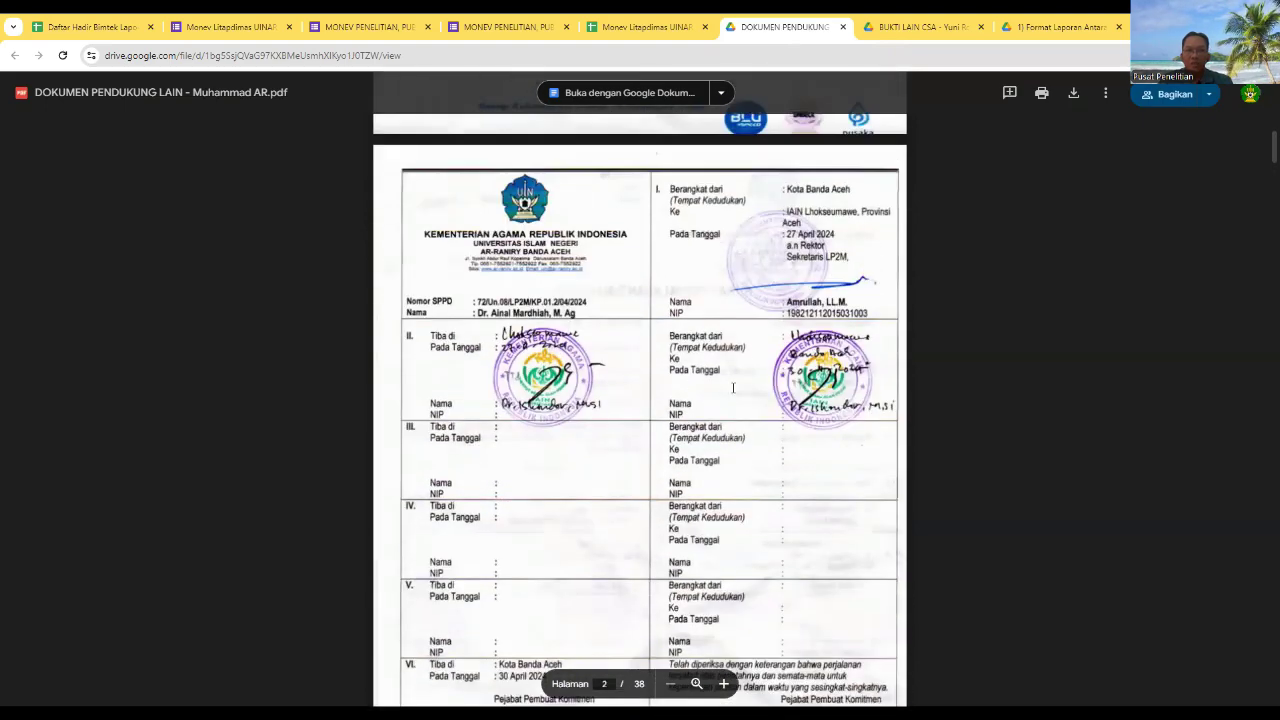
Step: Examine the PDF's travel documents (SPD) from page 4 to page 8 and the expense receipts on page 11
scroll(733, 387, "down", 17)
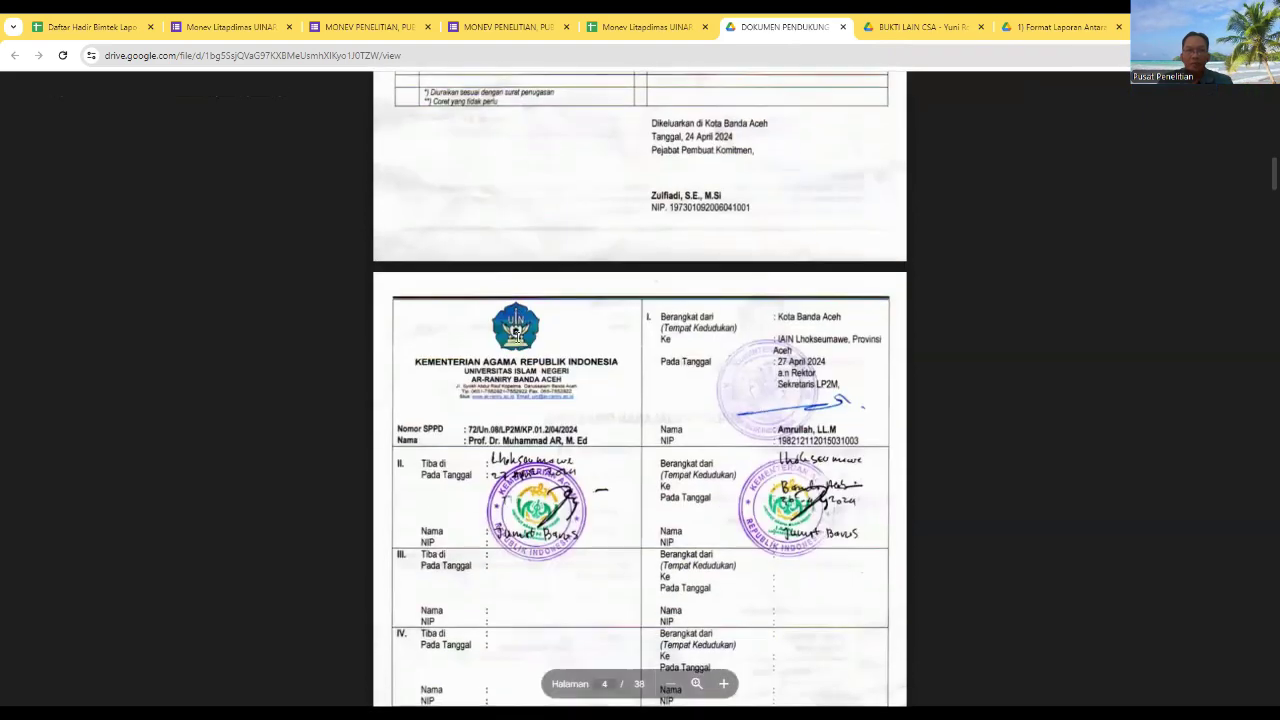
scroll(516, 335, "down", 4)
scroll(553, 307, "down", 14)
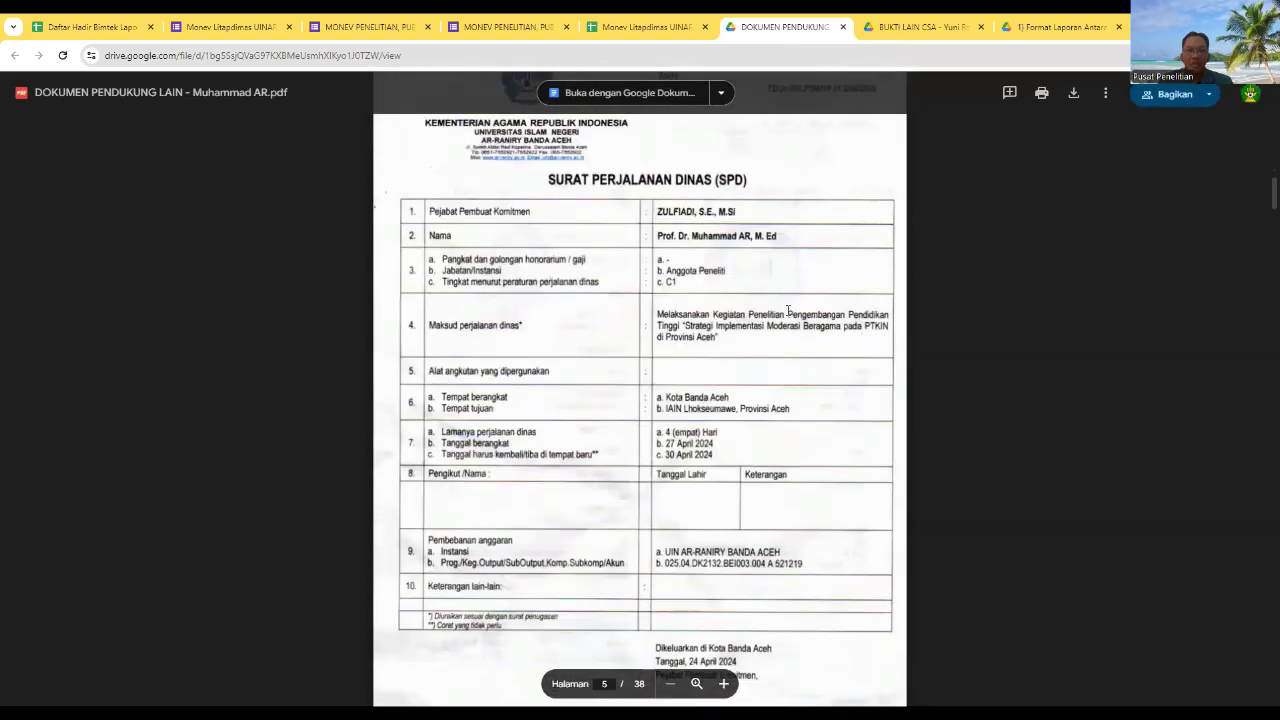
scroll(788, 310, "down", 12)
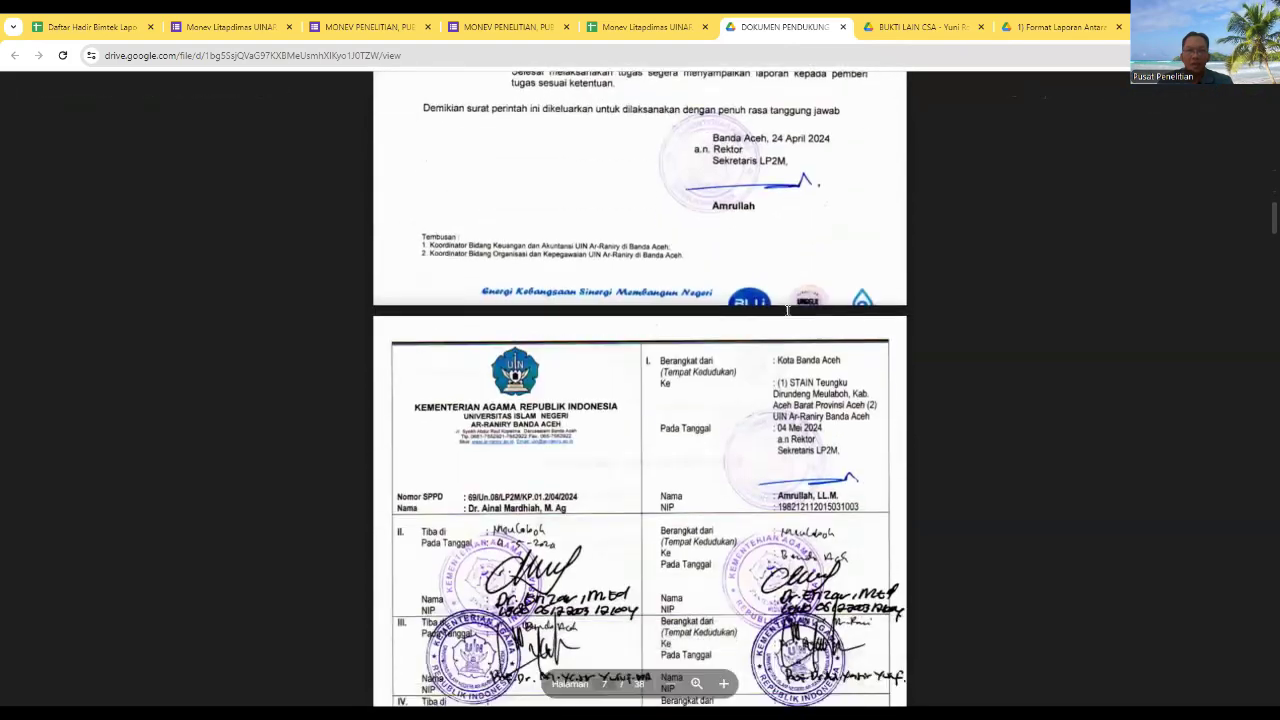
scroll(788, 310, "down", 5)
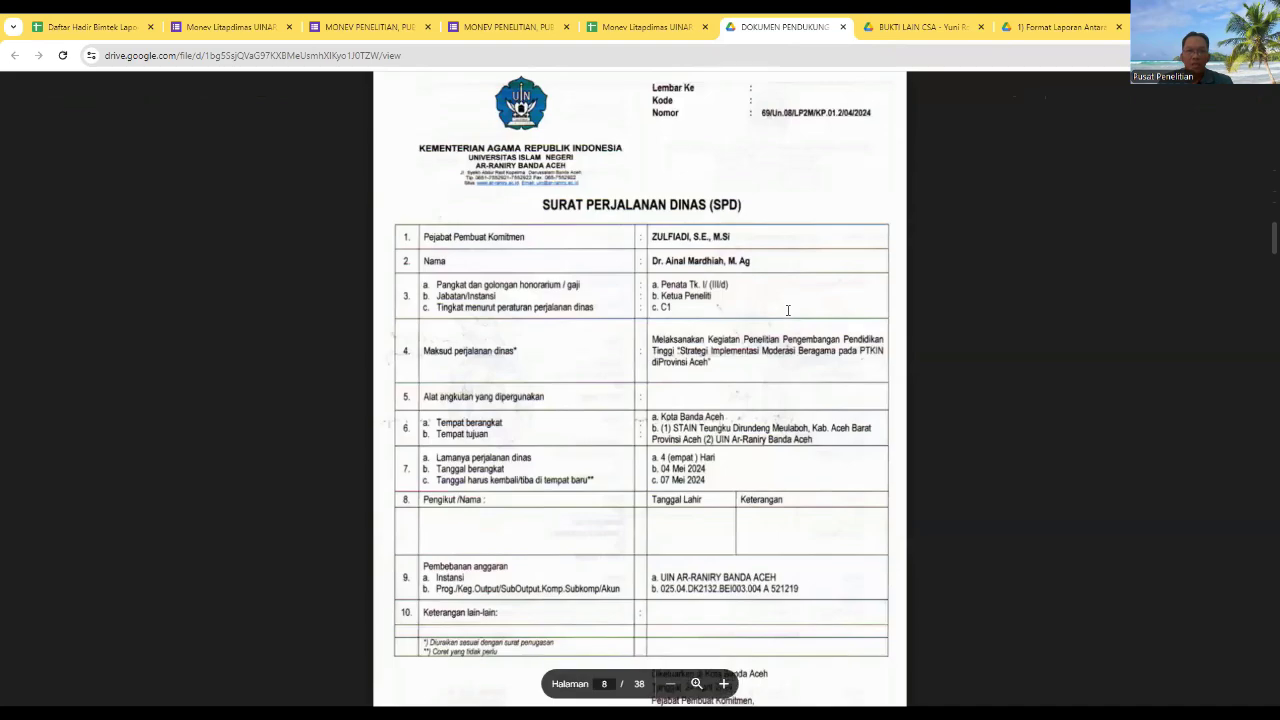
scroll(788, 310, "down", 20)
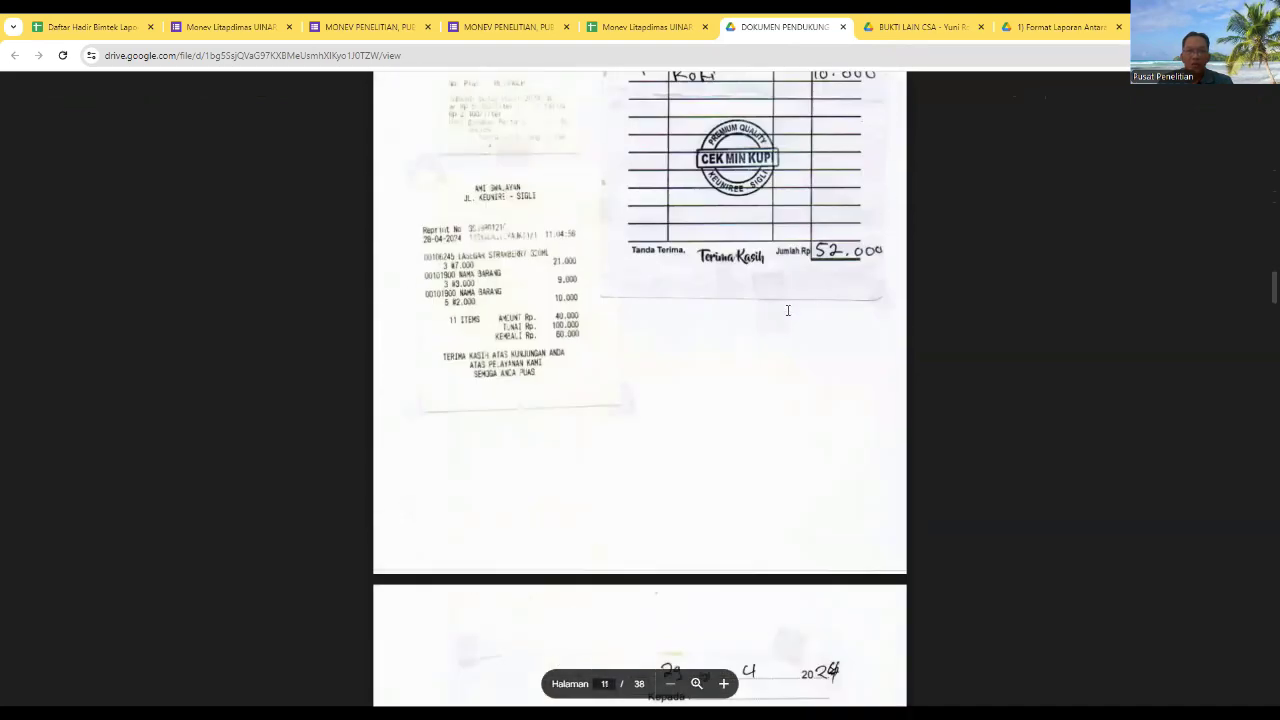
scroll(788, 310, "up", 3)
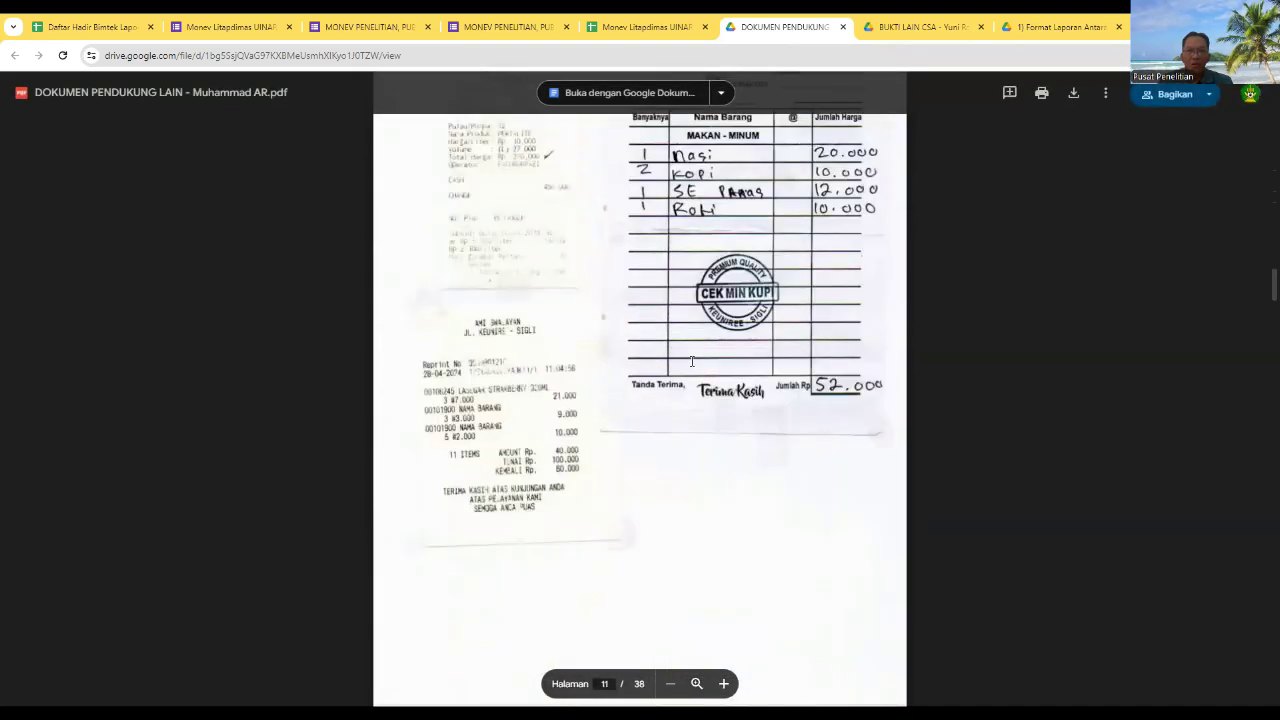
Step: Examine the PDF's remaining expense evidence from page 11 to page 19, including the passenger ticket, purchase receipts and hotel bill
scroll(691, 361, "down", 20)
scroll(691, 361, "down", 15)
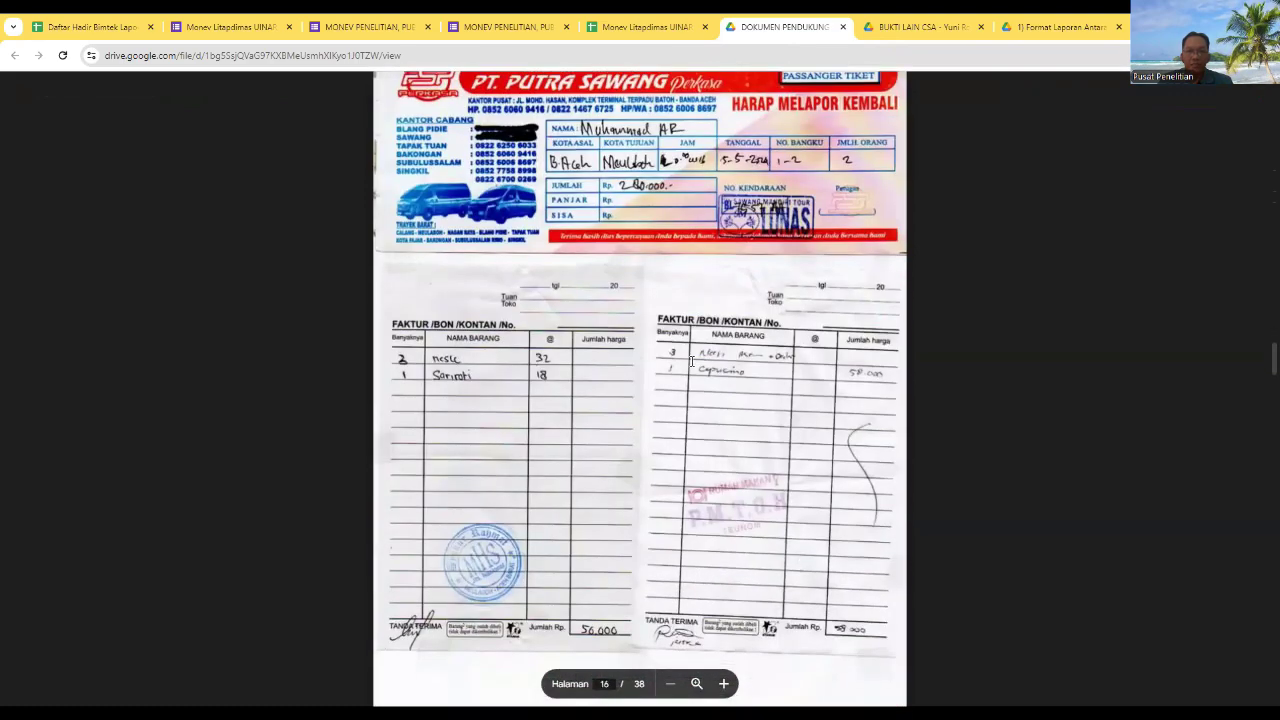
scroll(691, 361, "down", 15)
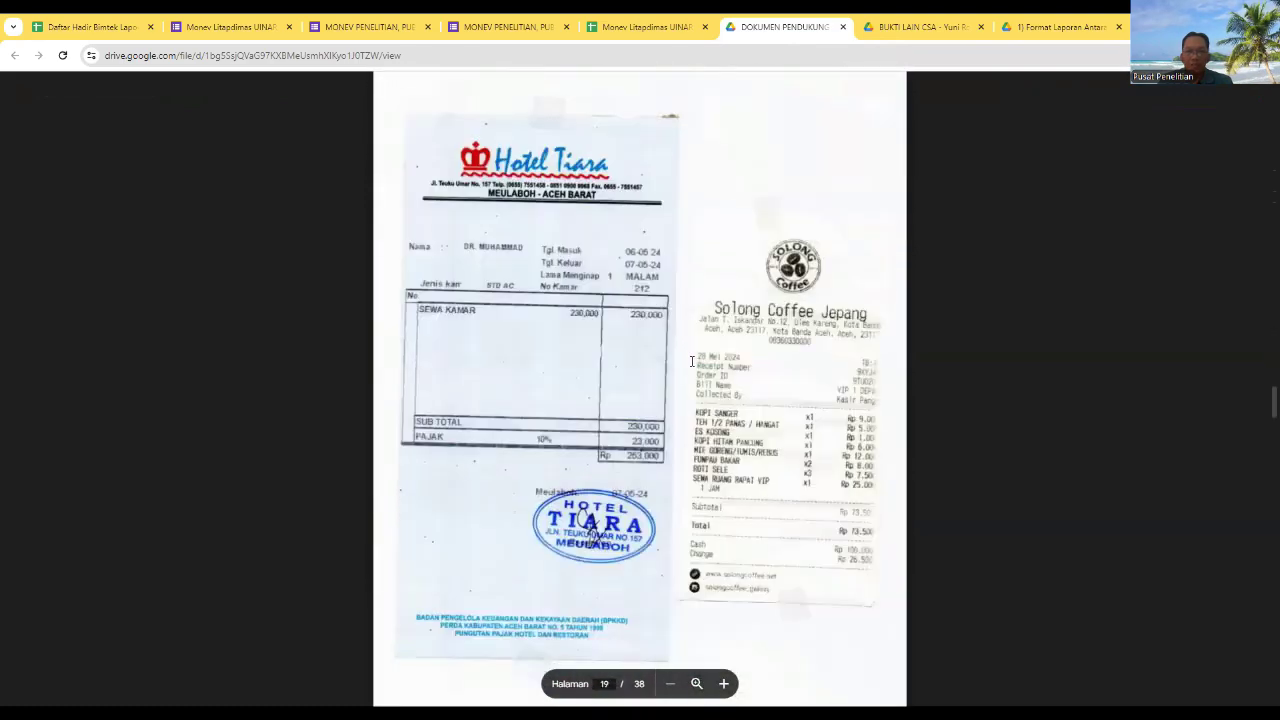
Step: Examine the signed research statement letters (Surat Keterangan) in the PDF from page 20 to page 22
scroll(691, 361, "down", 8)
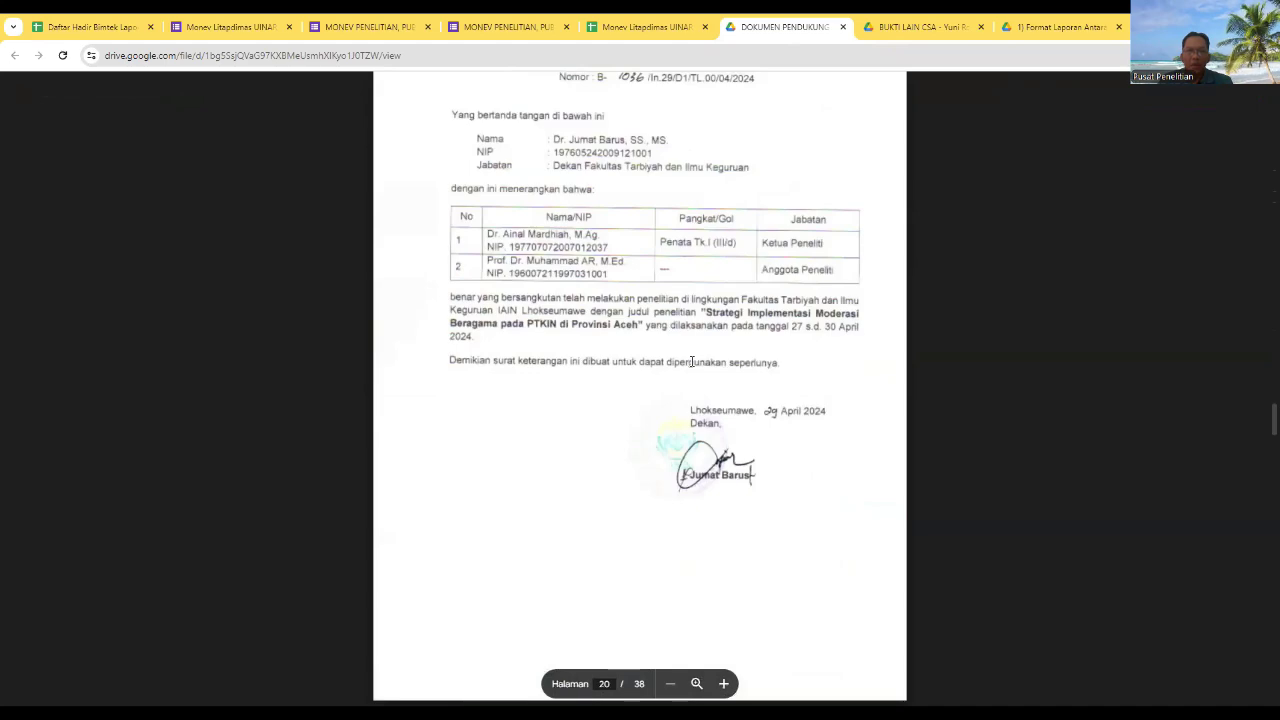
scroll(691, 361, "up", 1)
scroll(691, 361, "down", 3)
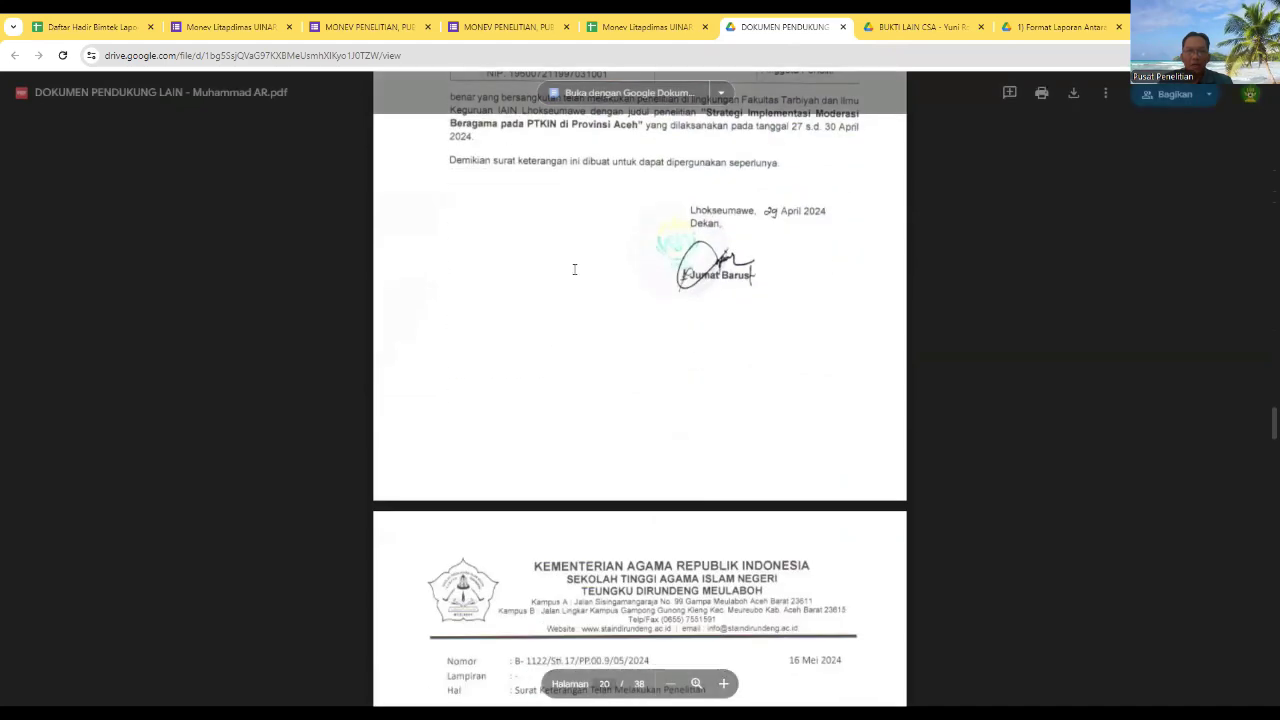
scroll(575, 269, "down", 13)
scroll(575, 269, "down", 15)
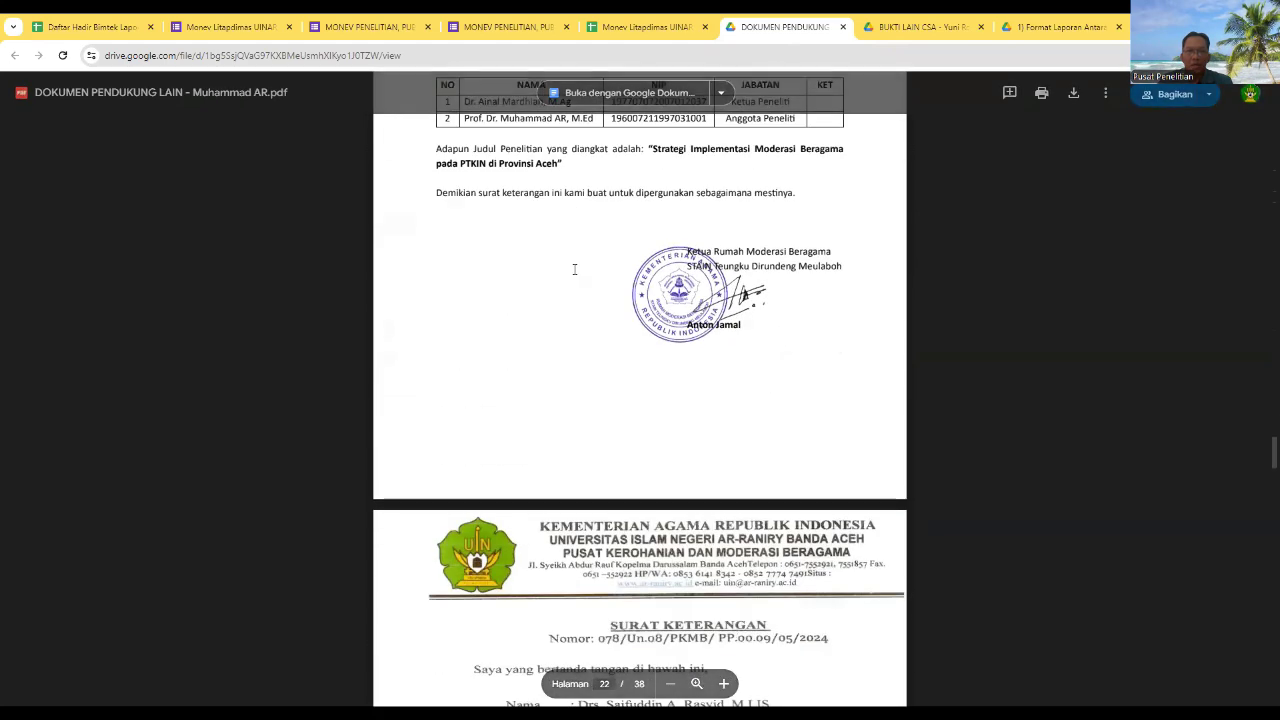
Step: Examine the captioned data-collection, interview and FGD photos in the PDF from page 24 to page 28
scroll(575, 269, "down", 5)
scroll(686, 428, "up", 4)
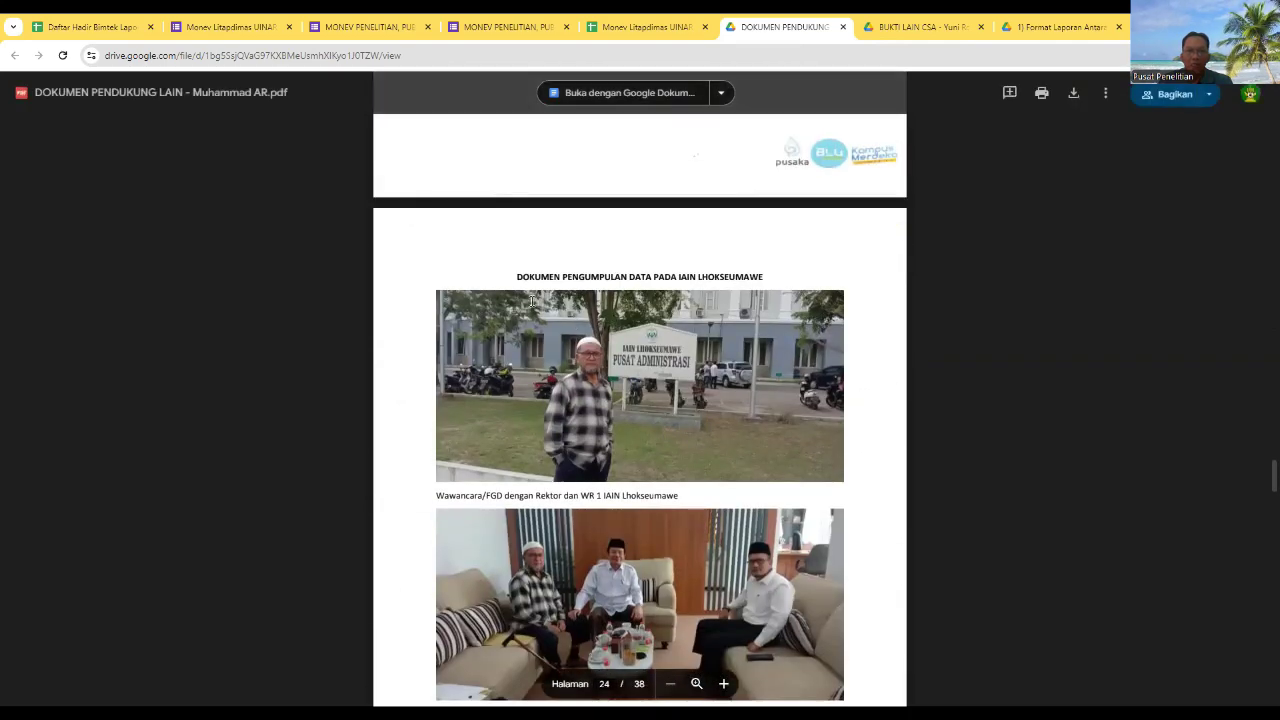
scroll(570, 399, "down", 1)
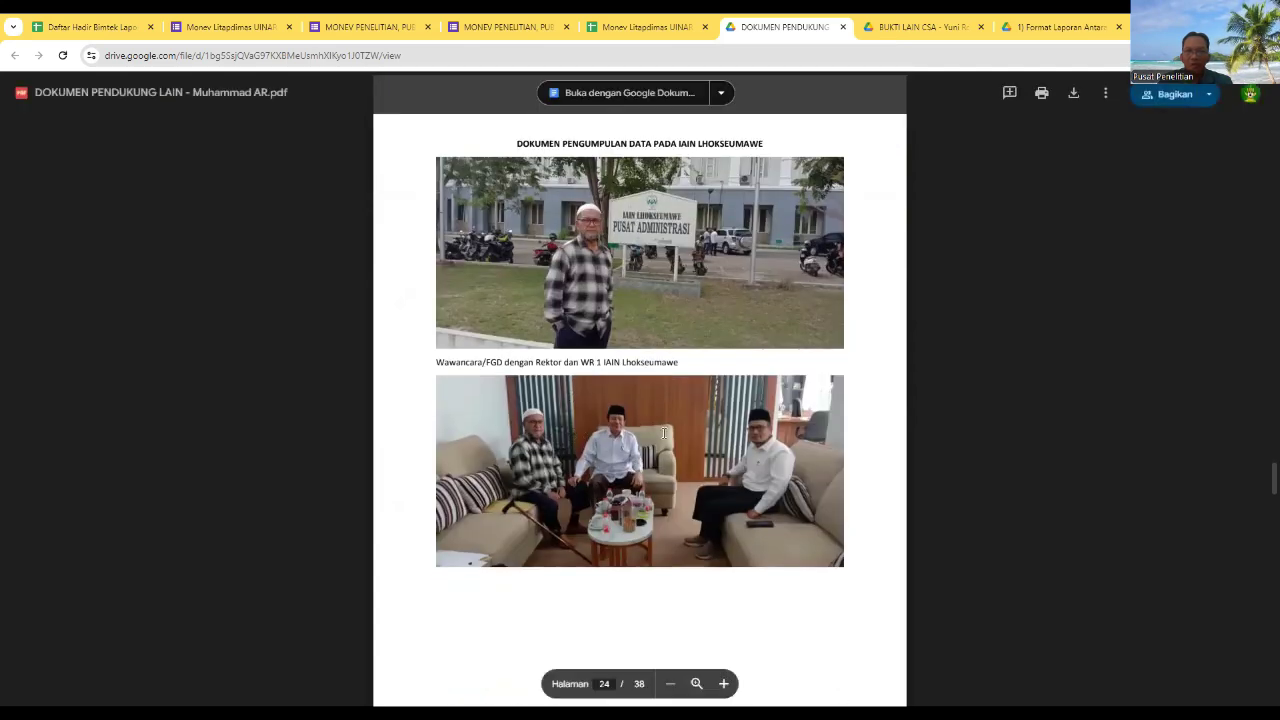
scroll(663, 432, "down", 5)
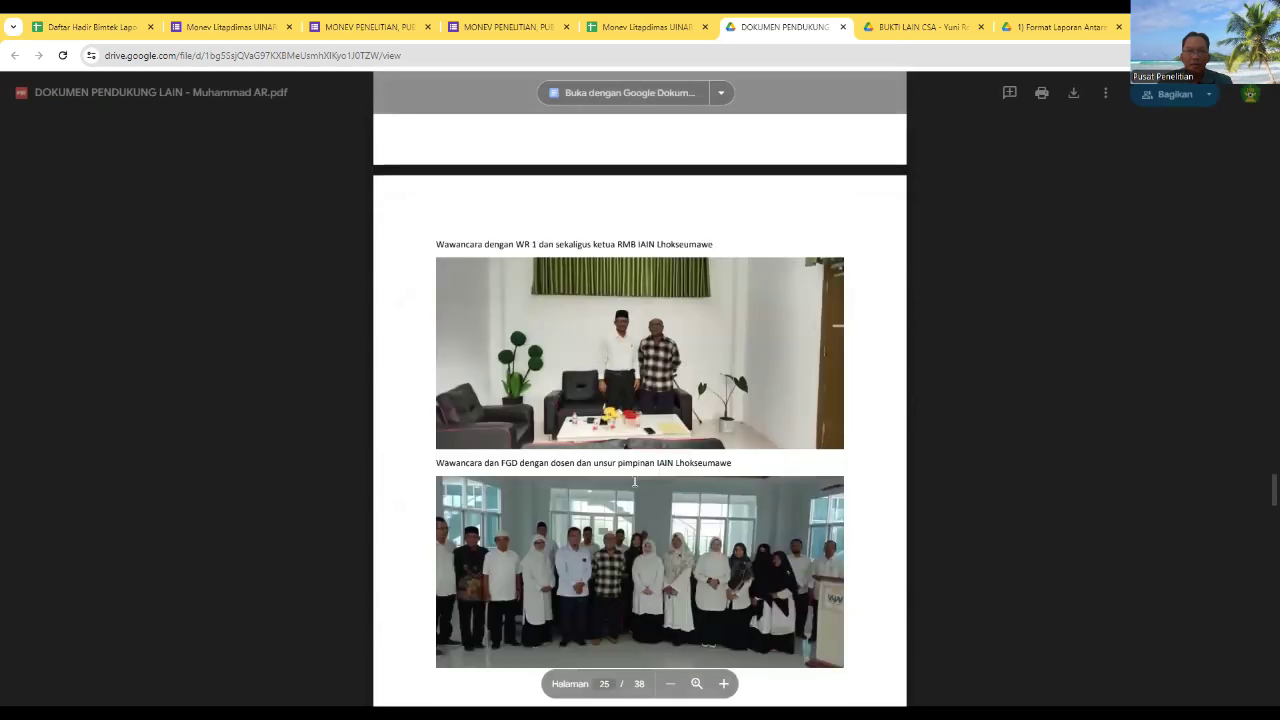
scroll(634, 481, "down", 1)
scroll(588, 453, "down", 10)
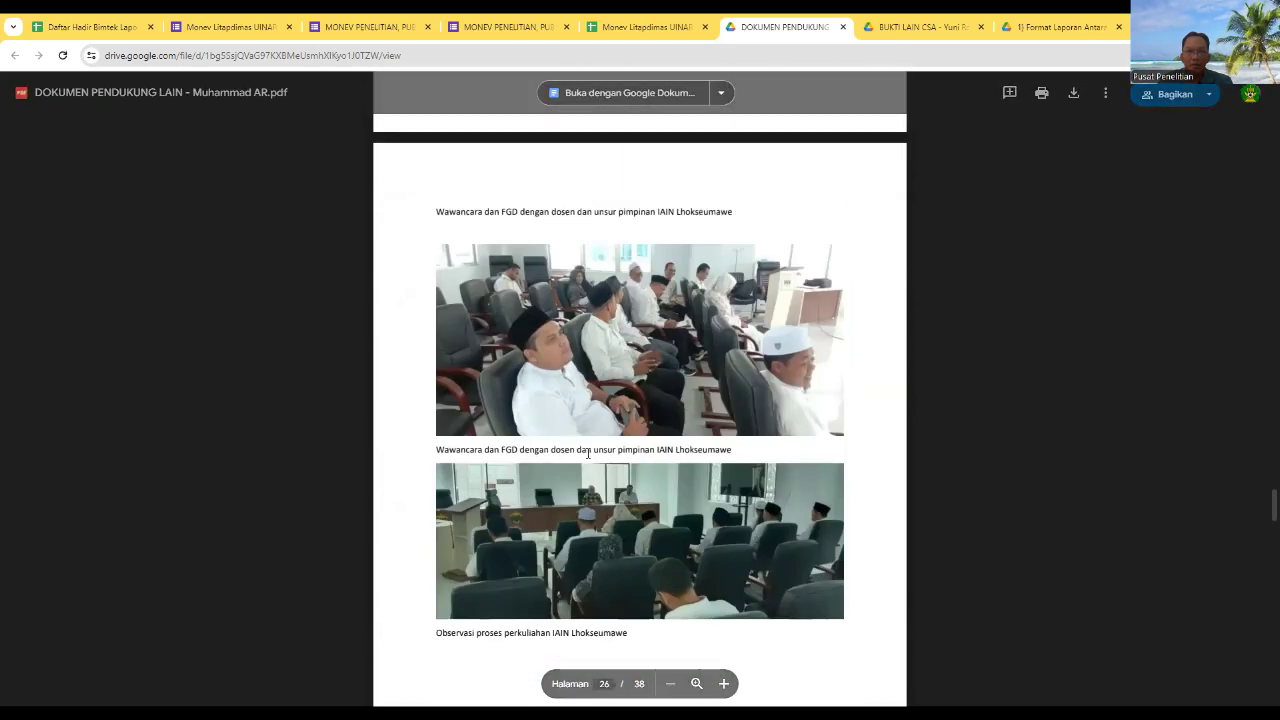
scroll(588, 453, "down", 8)
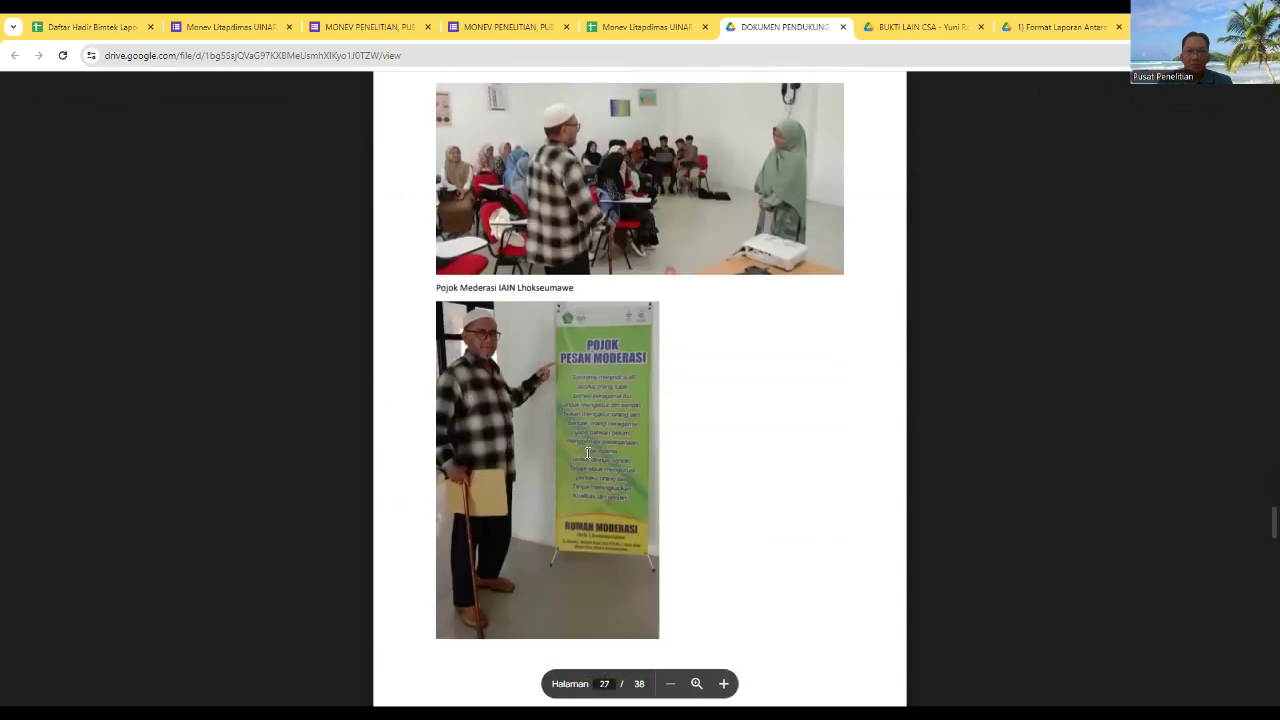
scroll(588, 453, "down", 7)
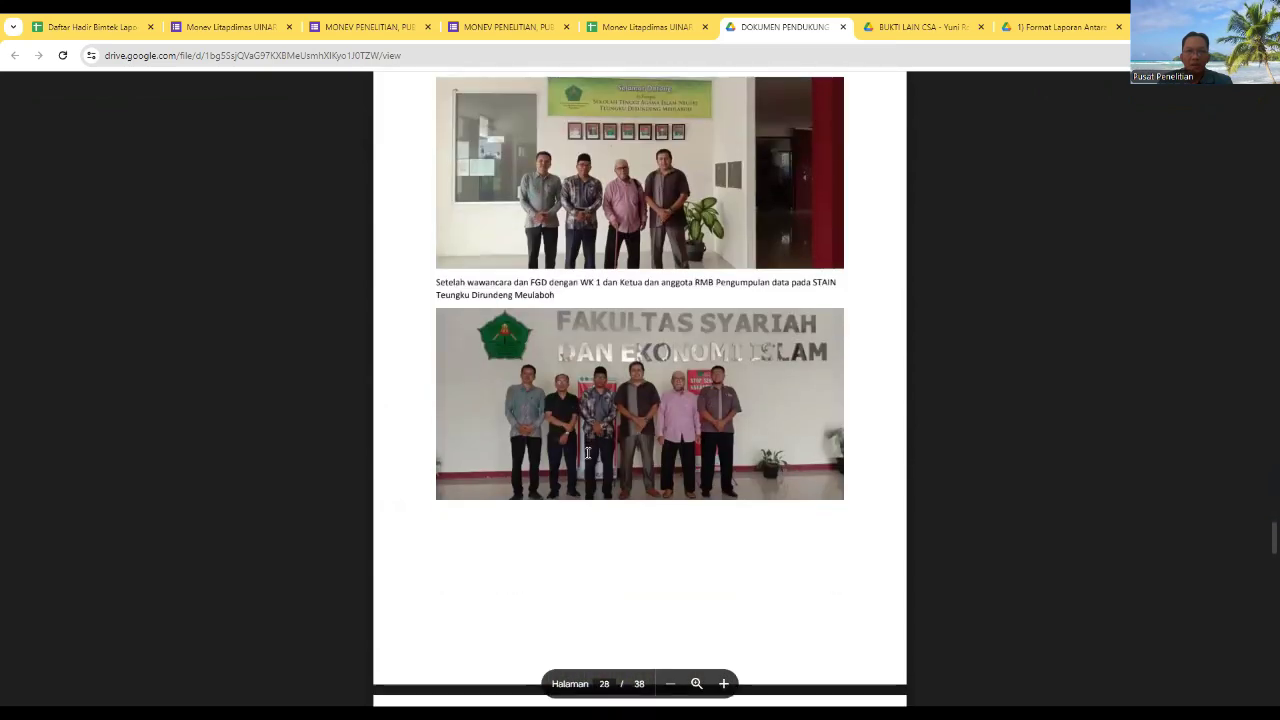
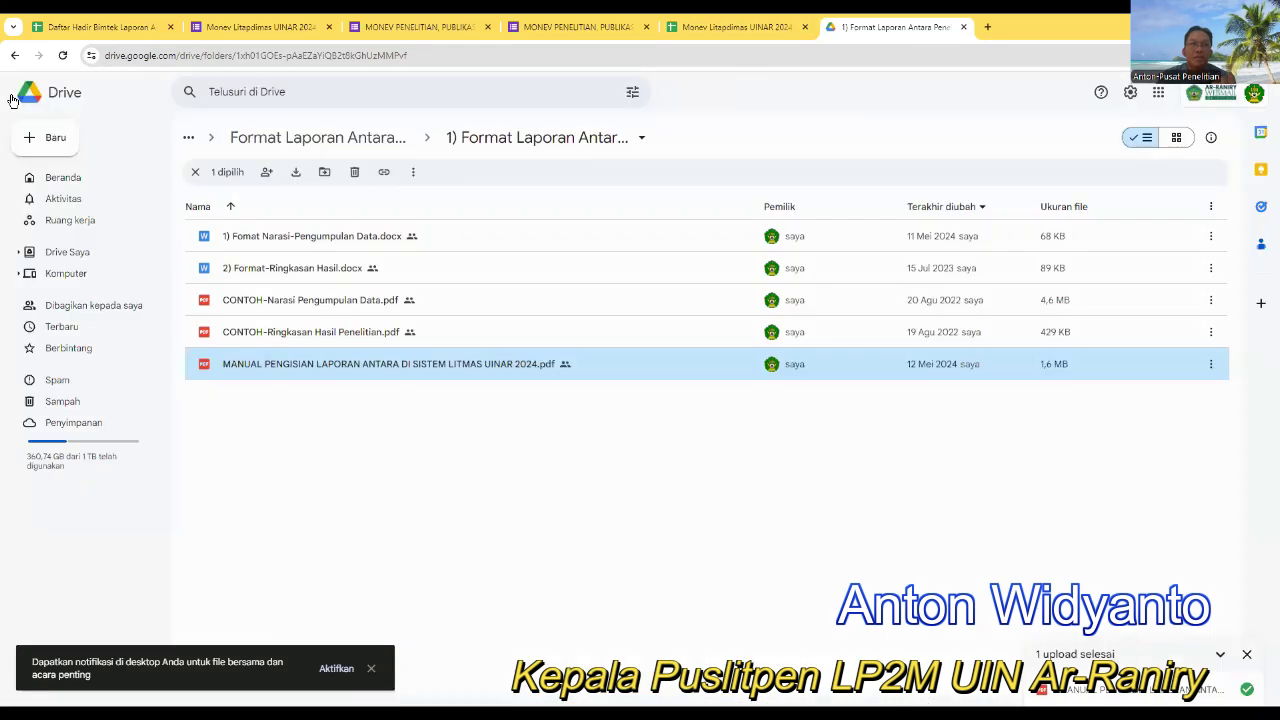
Step: Go back to the parent Drive folder and open the "2) Format Laporan Akhir Penelitian 2024" folder
left_click(14, 55)
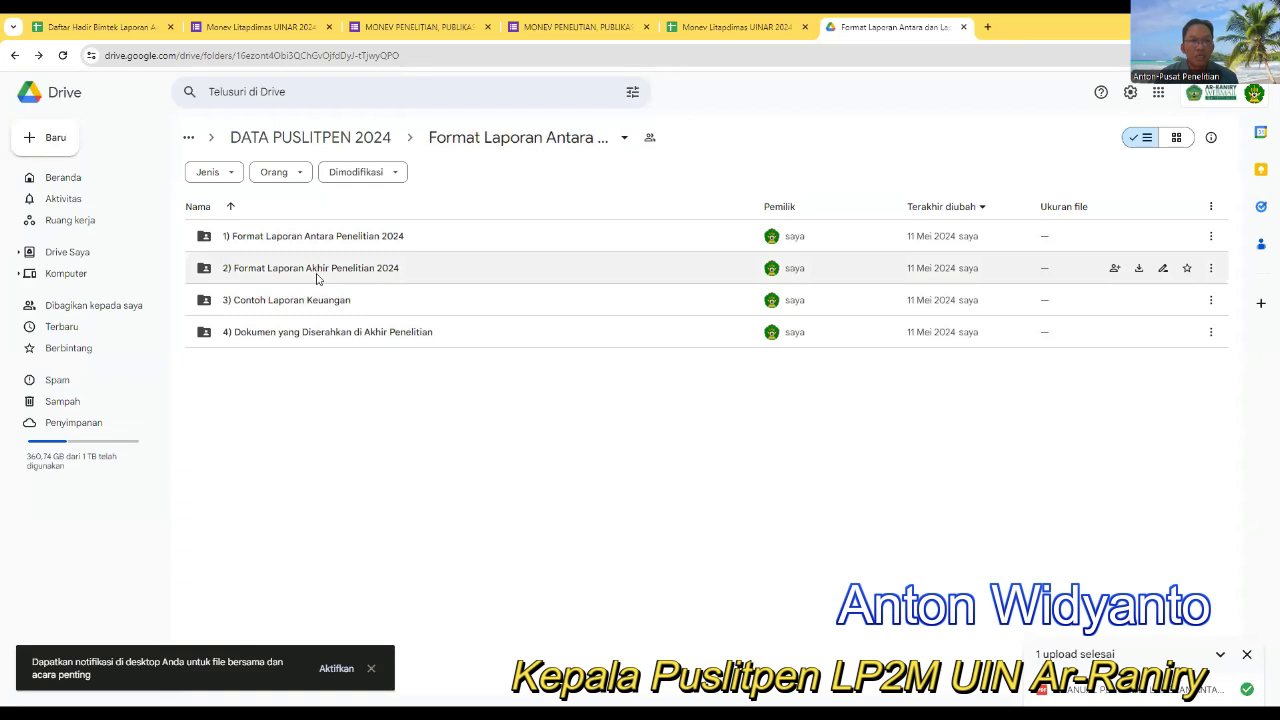
left_click(285, 272)
double_click(285, 270)
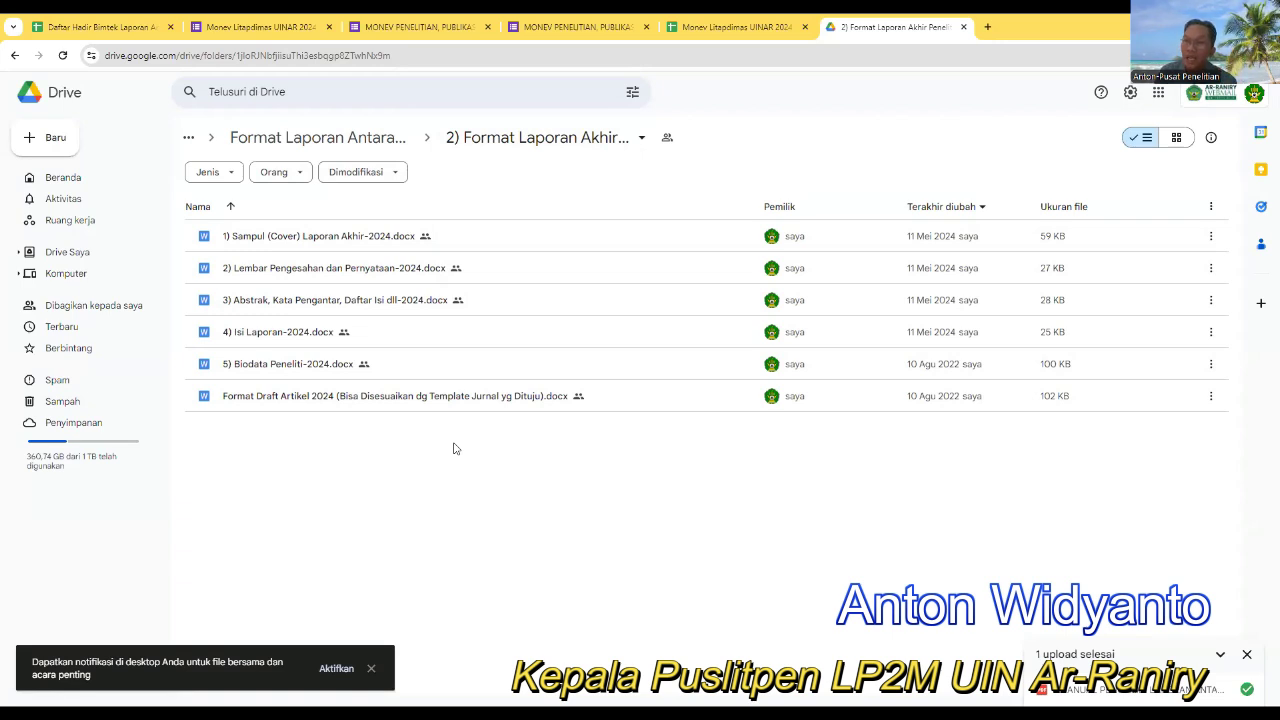
Step: Open "1) Sampul (Cover) Laporan Akhir-2024.docx", look over the cover template down to its end, and close it
double_click(321, 251)
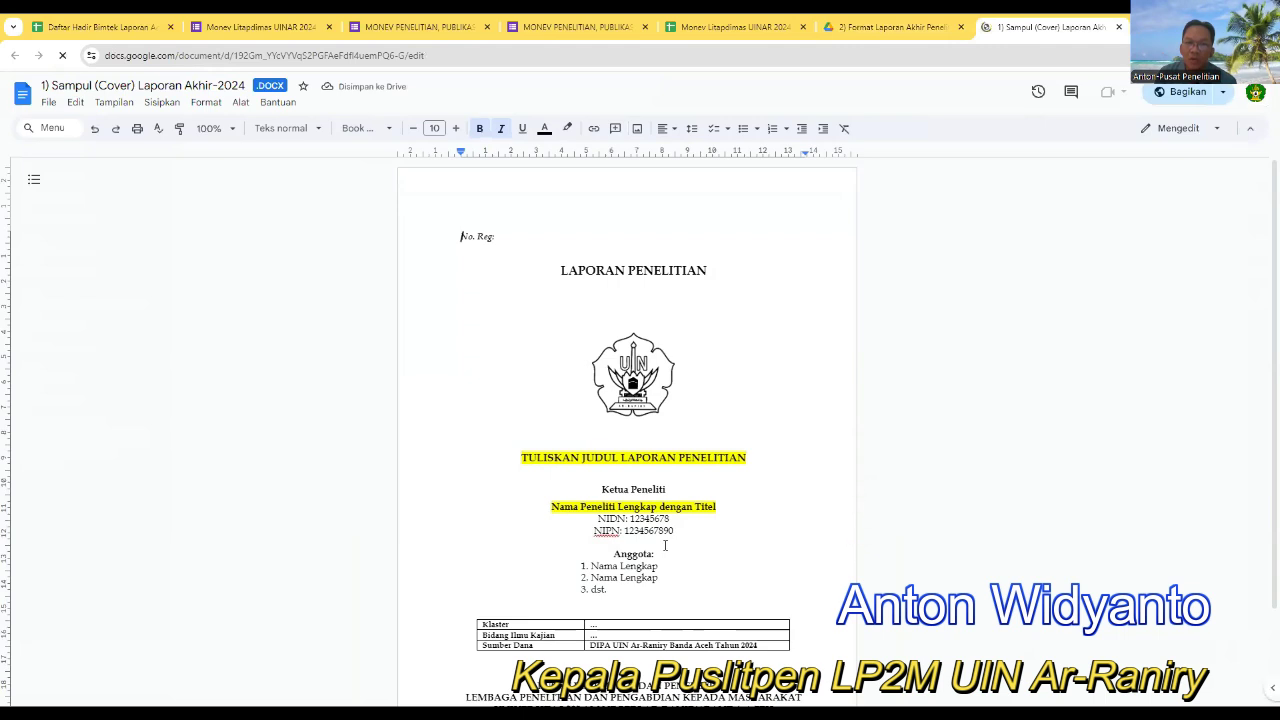
scroll(665, 545, "down", 2)
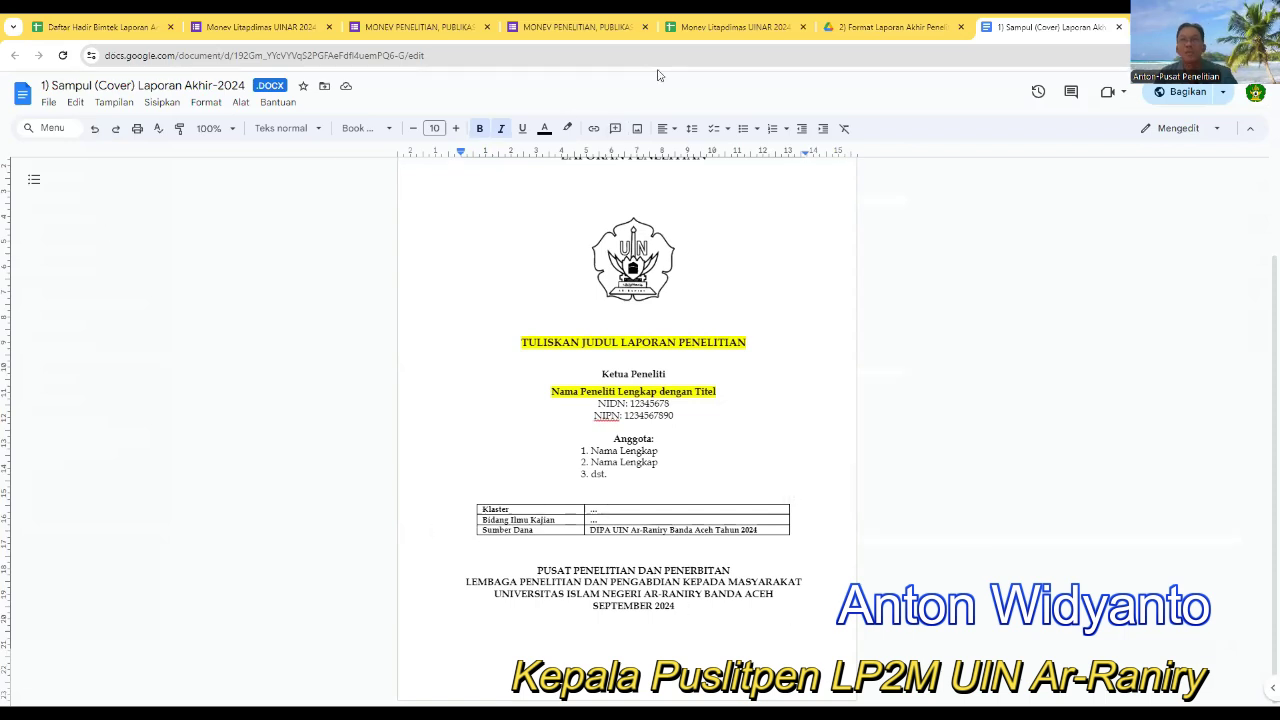
left_click(1119, 27)
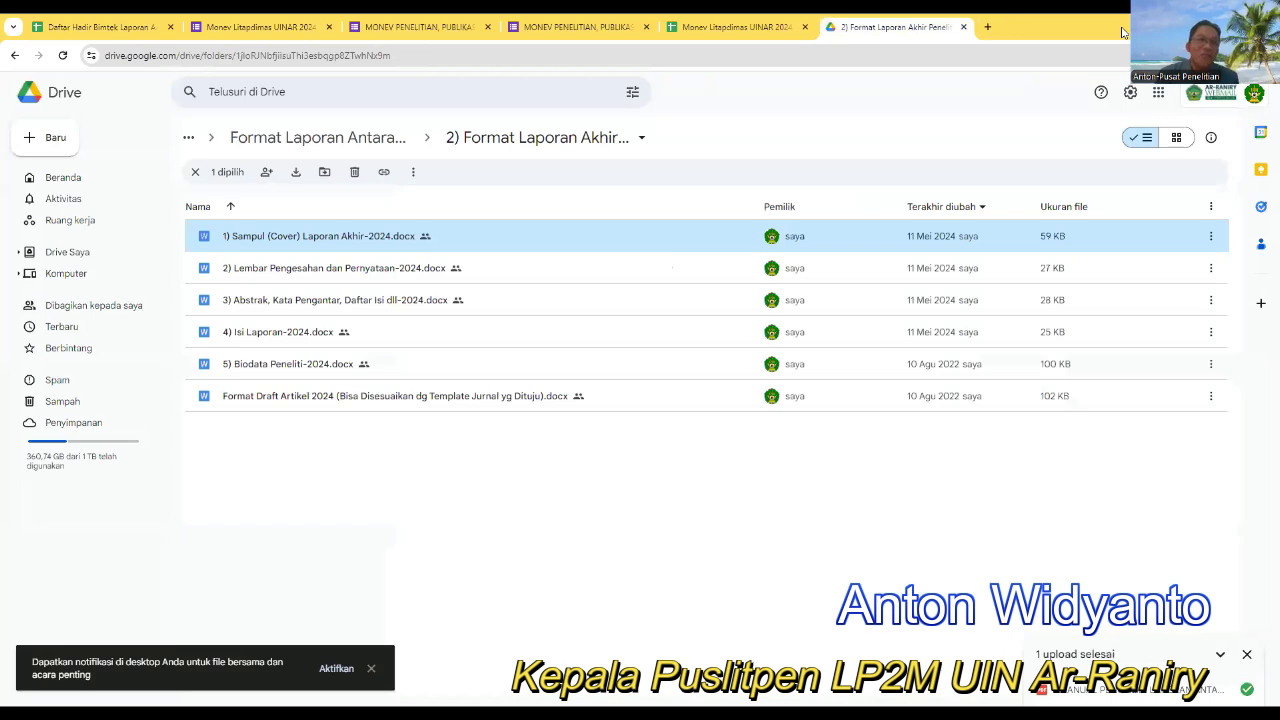
Step: Open "4) Isi Laporan-2024.docx", review its chapter outline from BAB I to BAB V, and close it
double_click(242, 340)
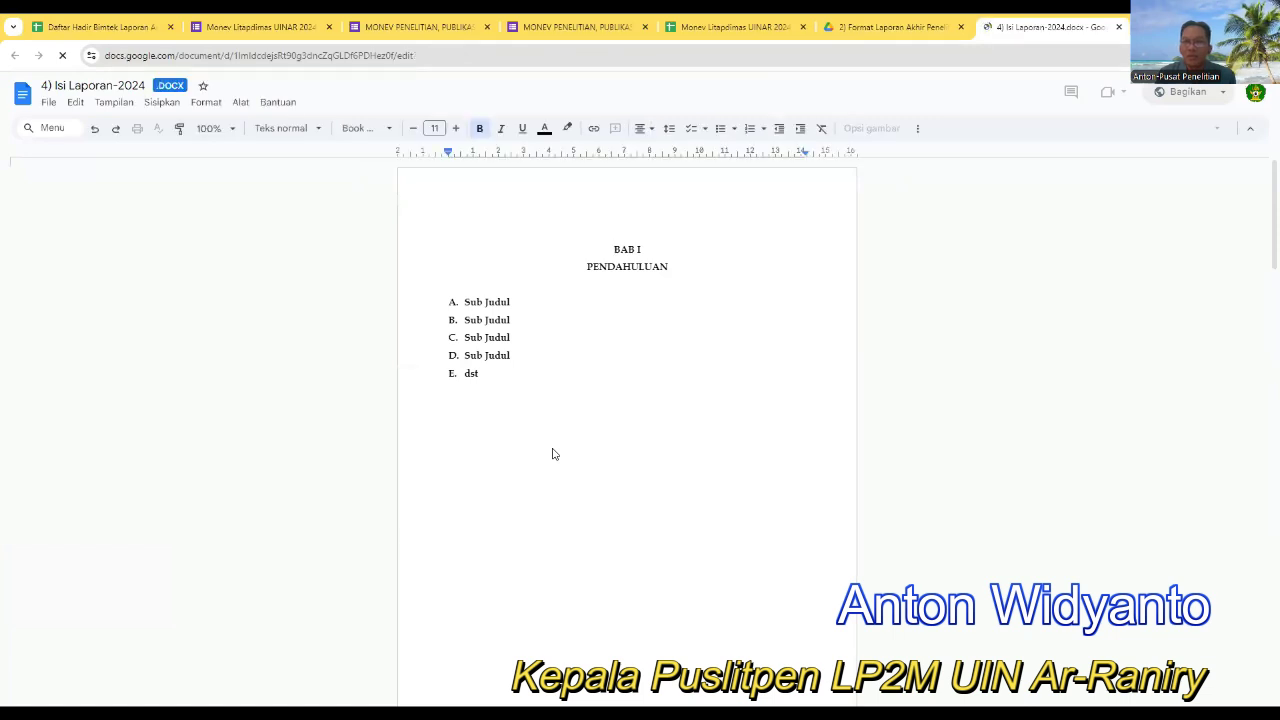
scroll(553, 454, "down", 20)
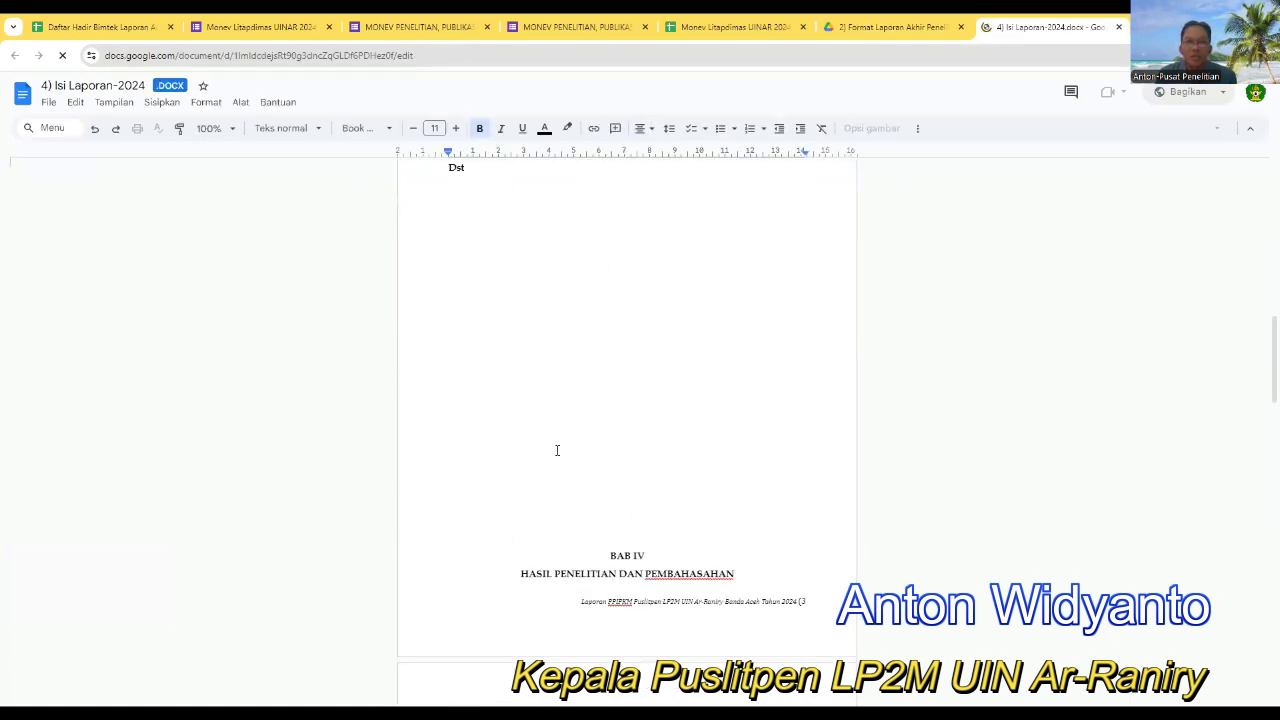
scroll(557, 450, "down", 10)
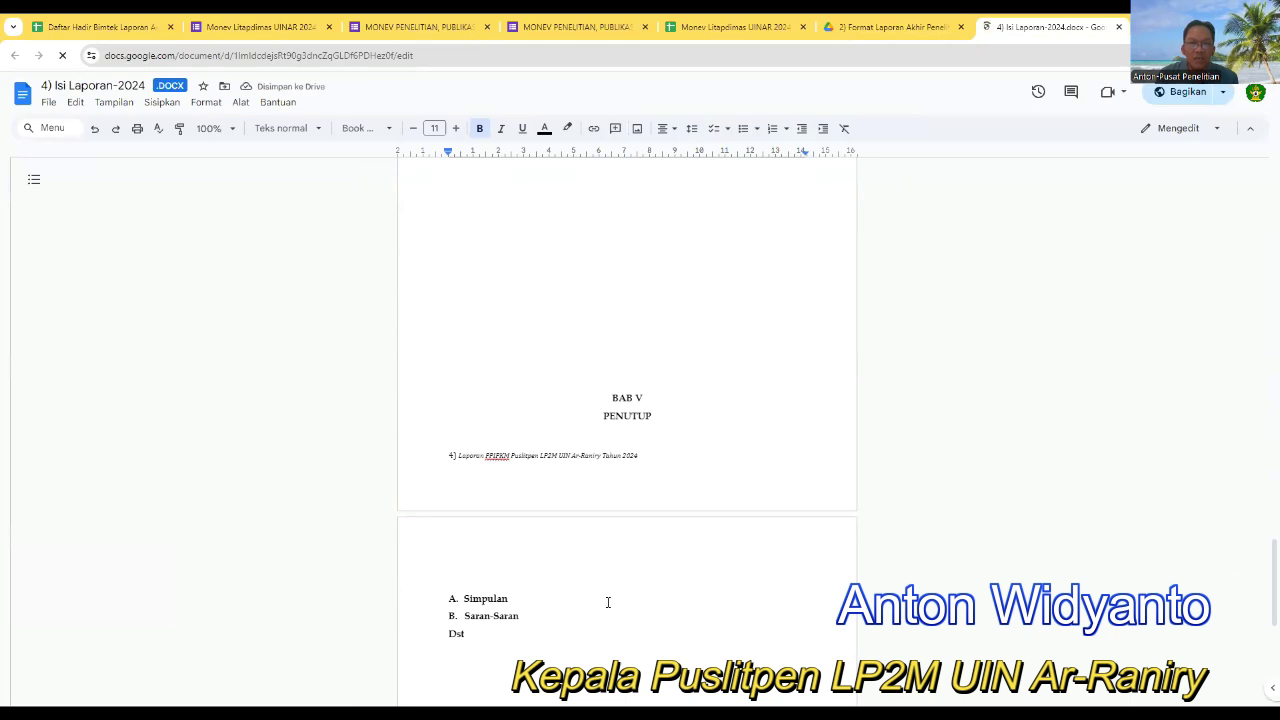
scroll(600, 560, "up", 20)
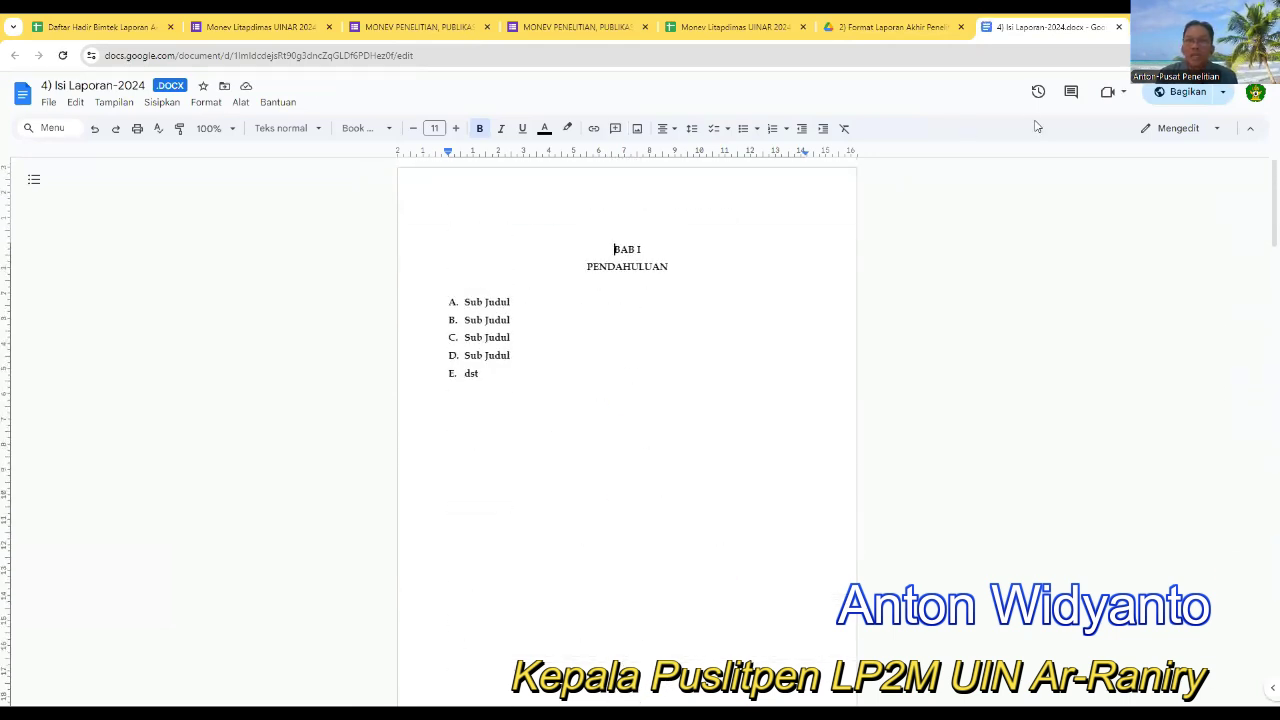
left_click(1119, 28)
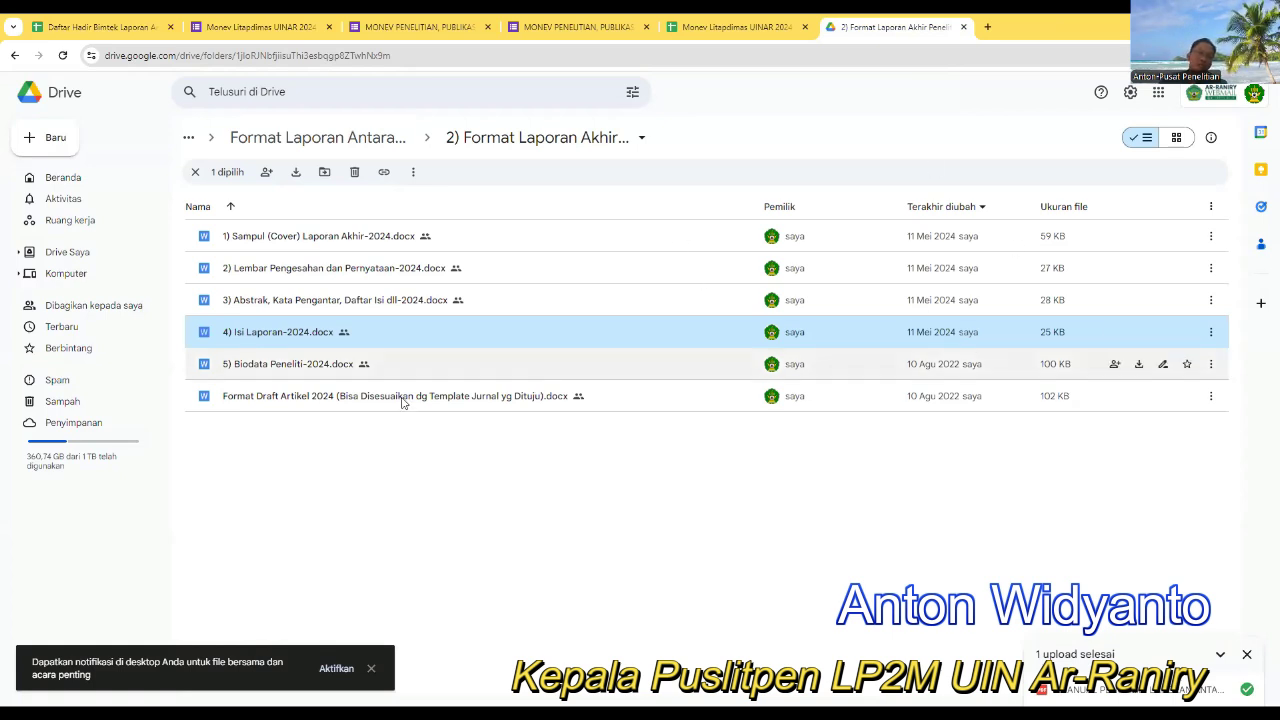
Step: Open "5) Biodata Peneliti-2024.docx", close it again and clear the file selection in the folder
double_click(346, 366)
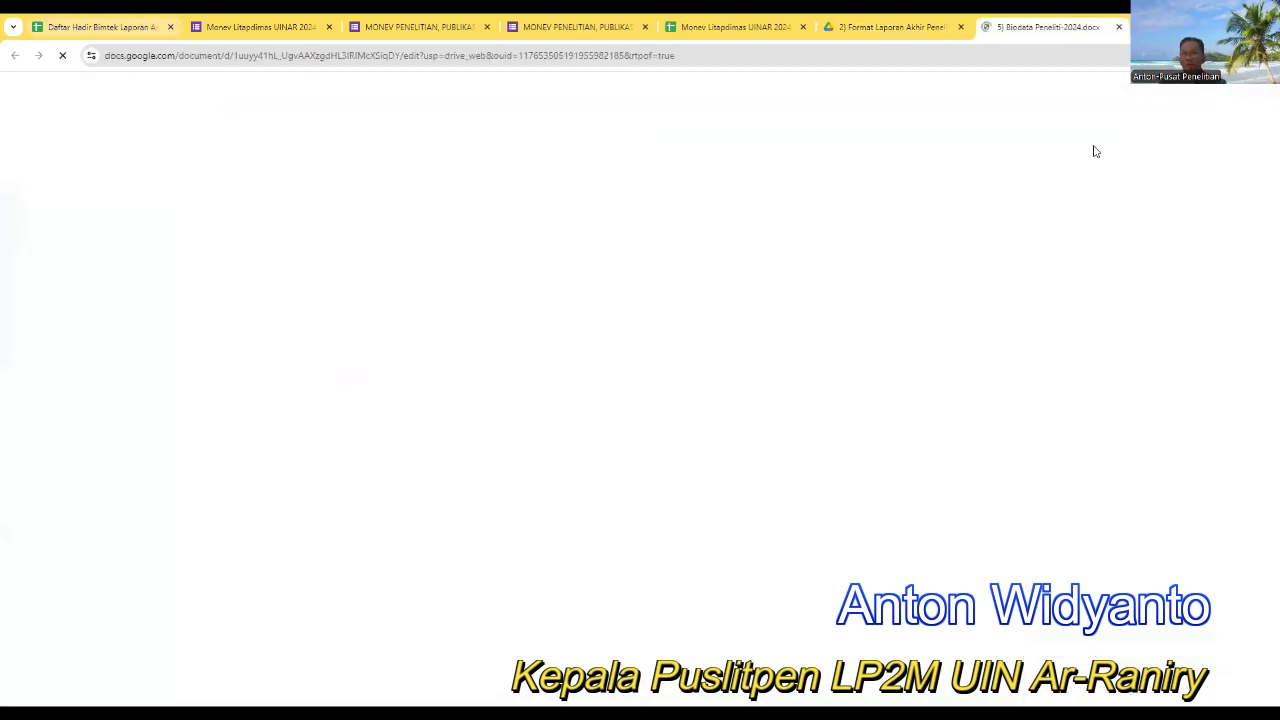
key("ctrl+w")
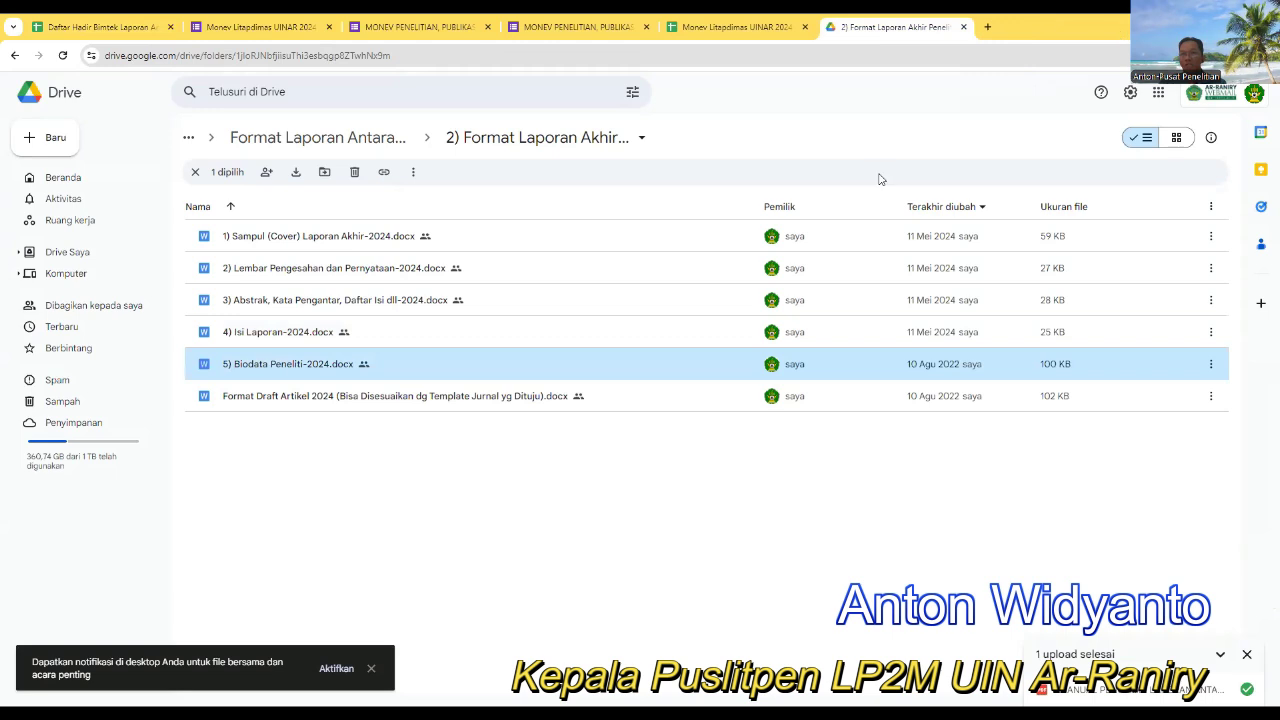
left_click(626, 497)
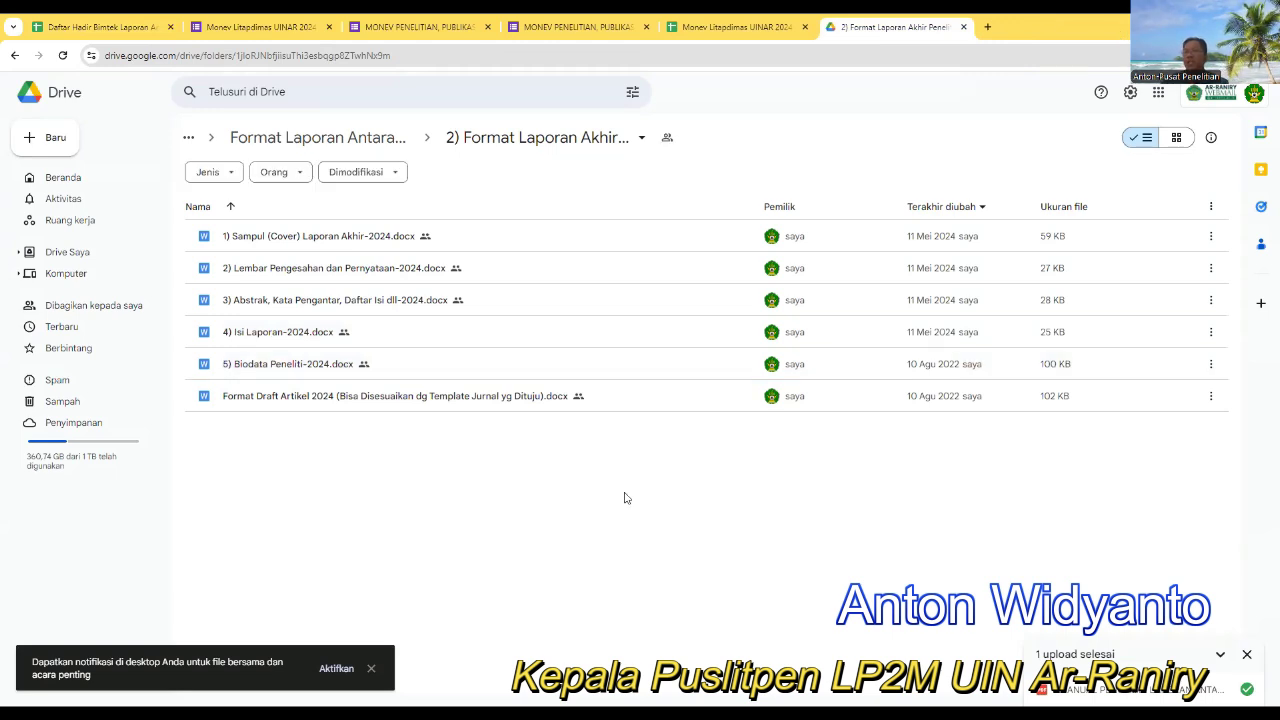
Step: Leave the final-report format folder and return to the parent folder holding the four report-format folders
left_click(728, 22)
left_click(845, 32)
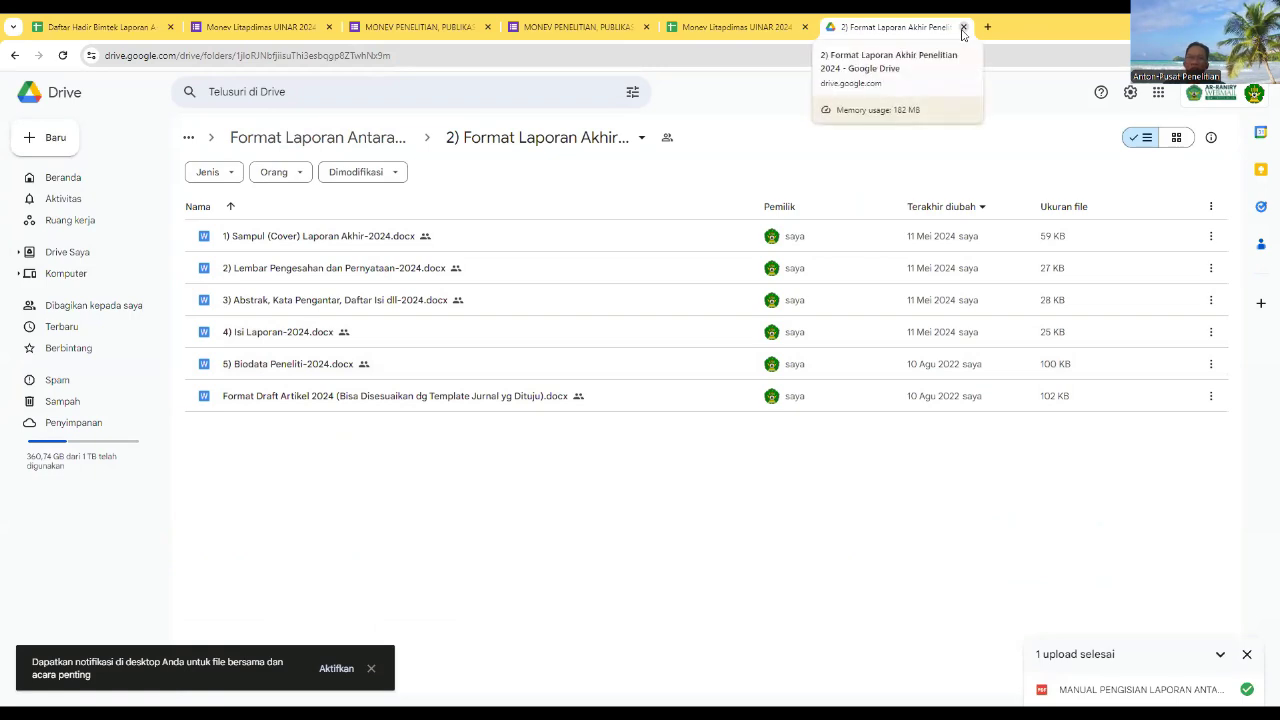
left_click(15, 56)
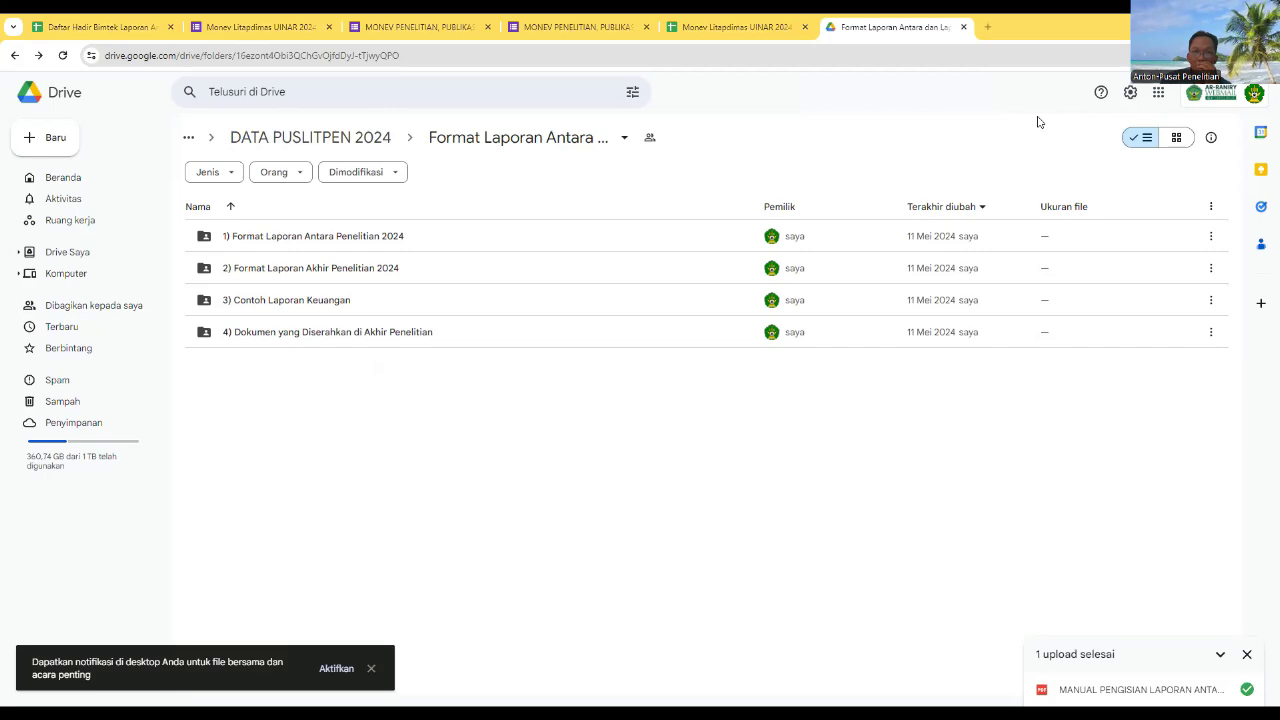
Step: Switch to the PowerPoint presentation and make "perkembangan kegiatan" bold in point 1 of the MEKANISME SEMINAR ANTARA slide
key("alt+Tab")
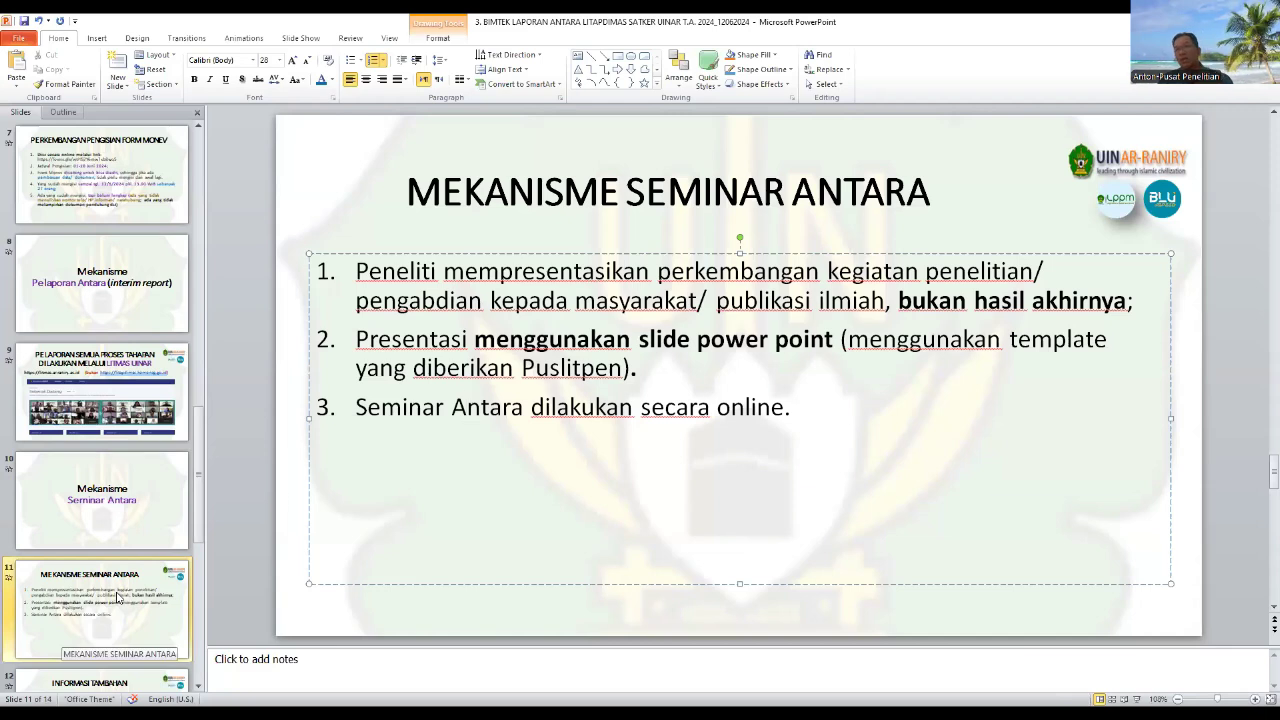
left_click_drag(657, 271, 907, 272)
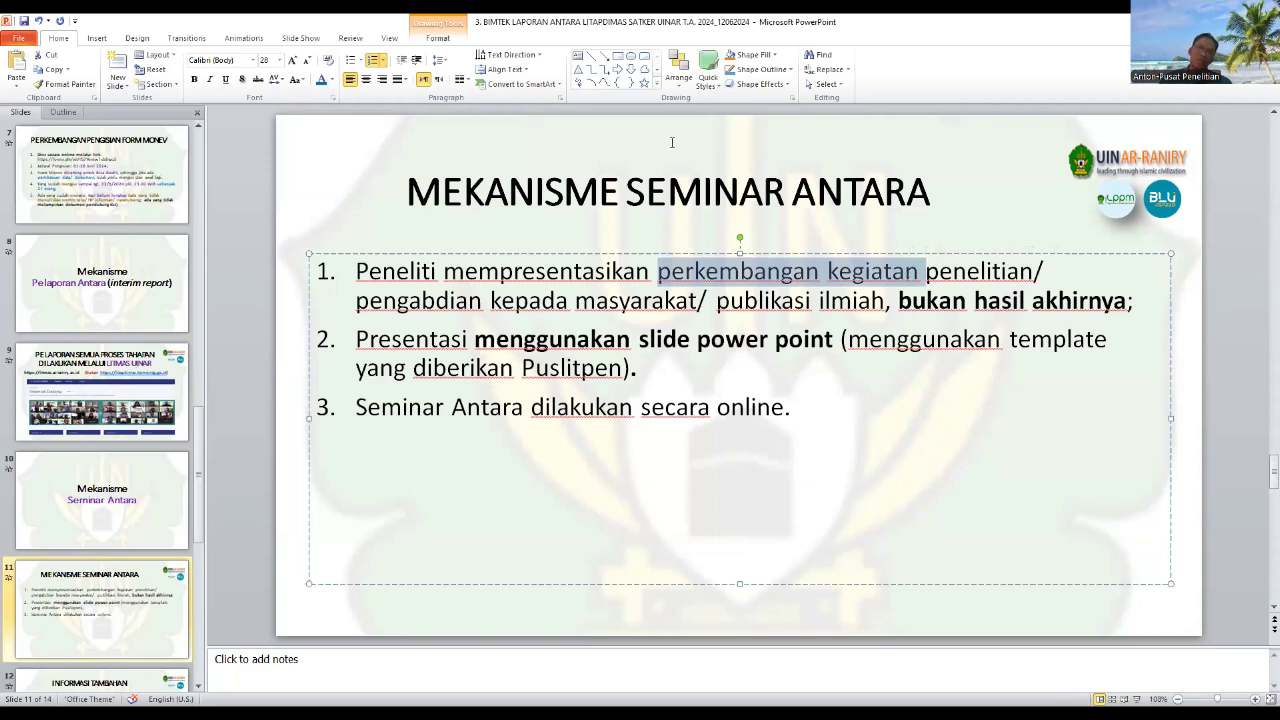
left_click(197, 82)
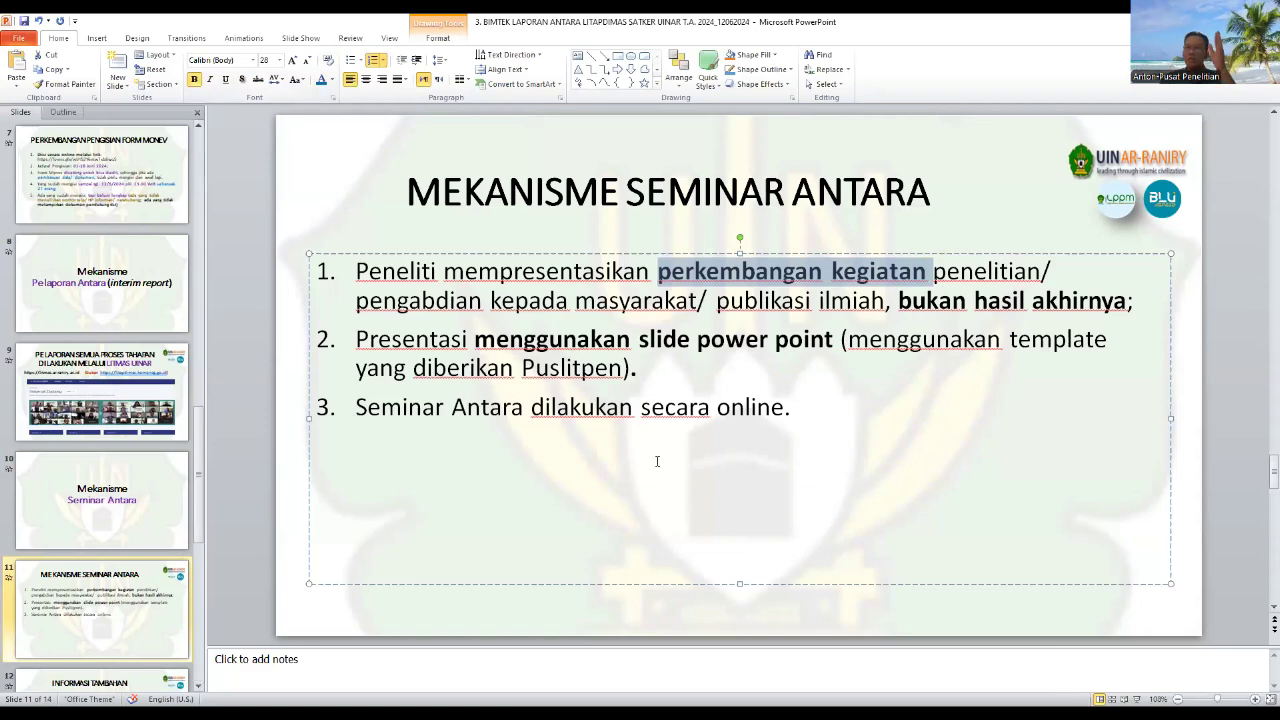
Step: View the DAFTAR HADIR attendance-link slide (13), then display the INFORMASI TAMBAHAN slide (12)
left_click(89, 513)
left_click(86, 638)
scroll(85, 640, "down", 2)
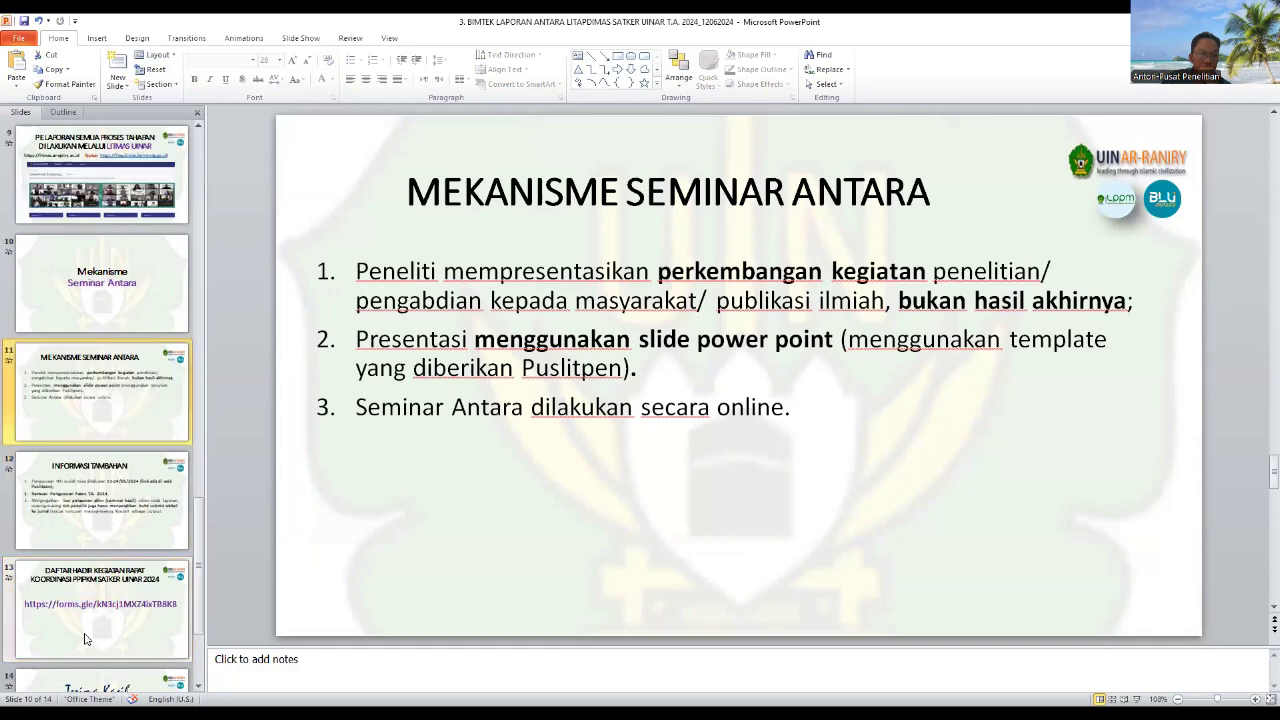
left_click(83, 610)
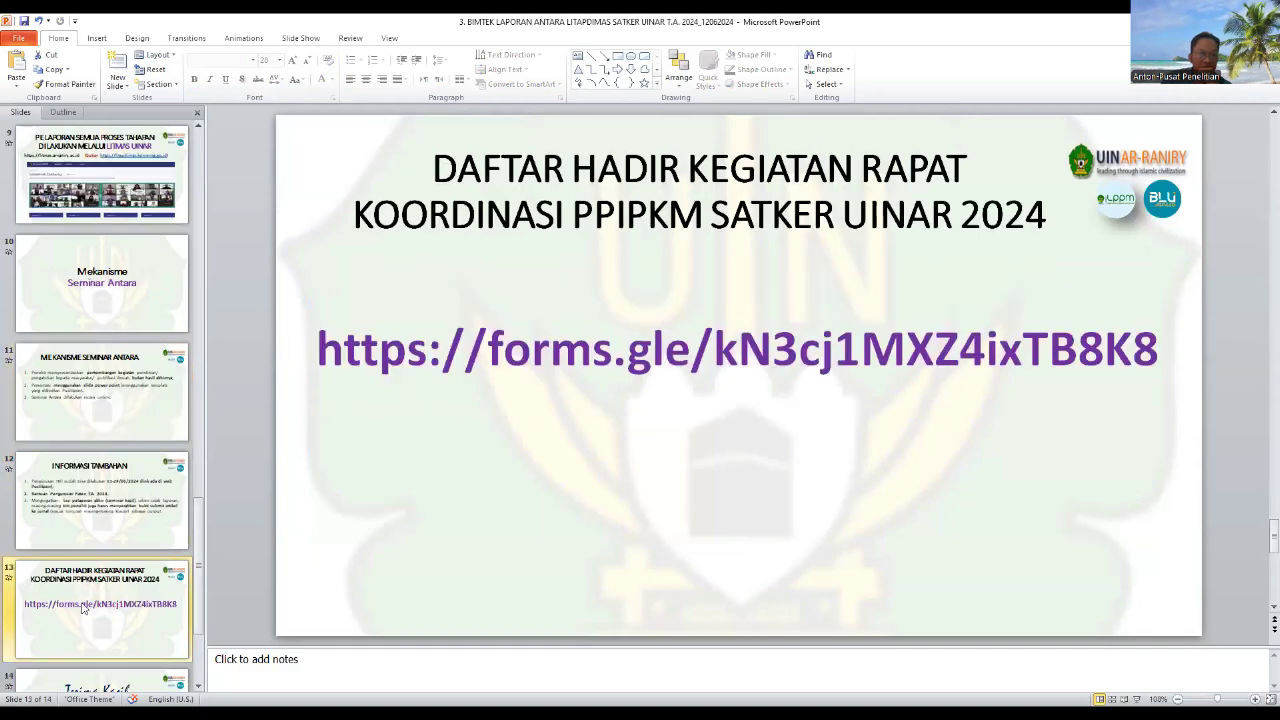
left_click(86, 505)
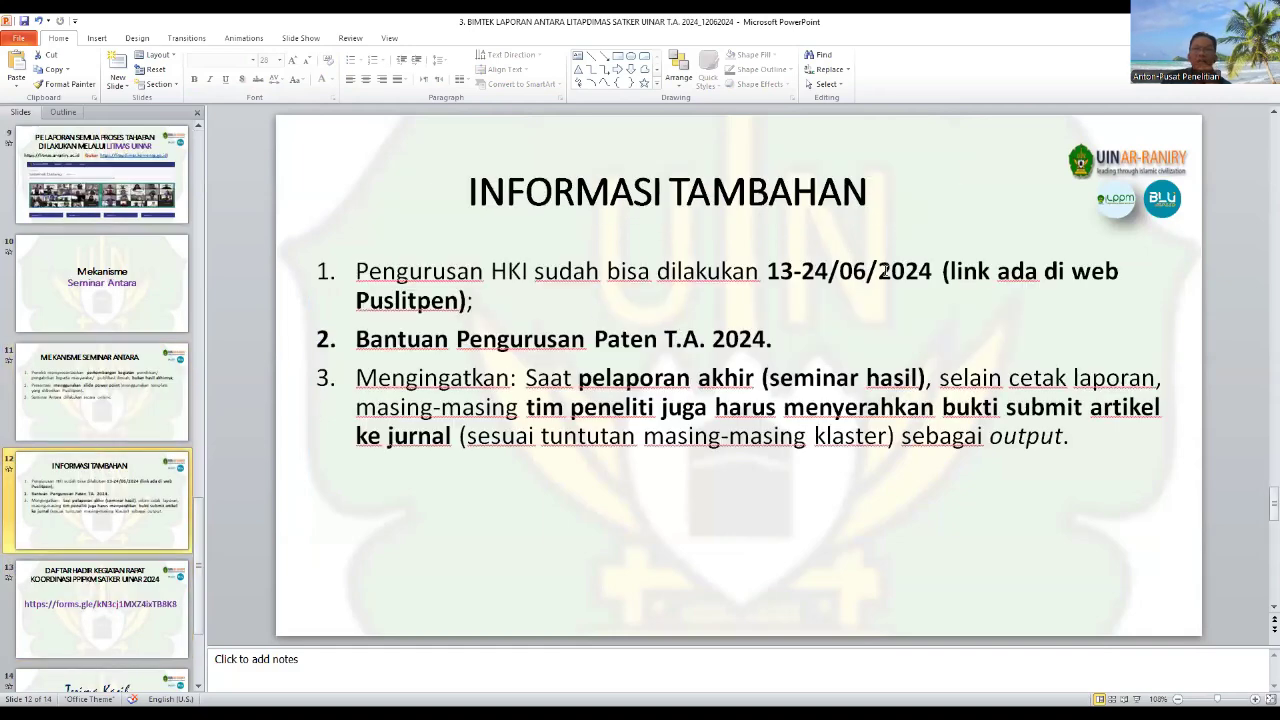
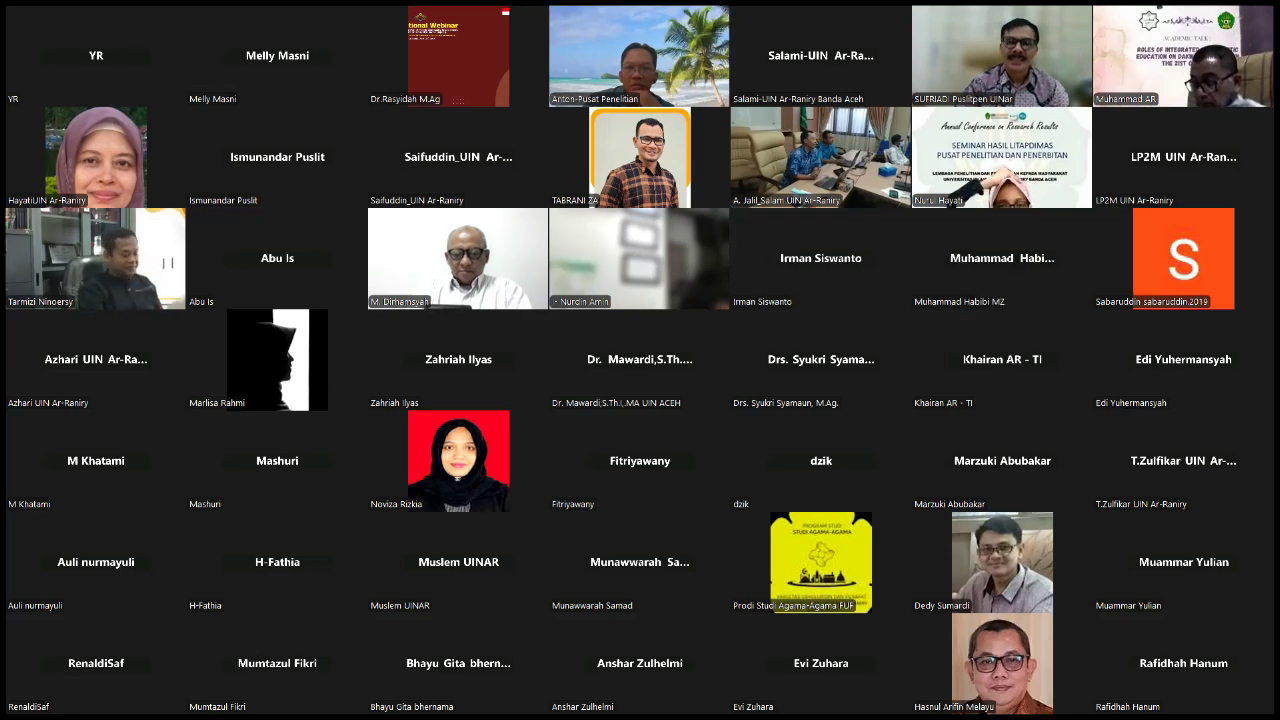
key("Page_Down")
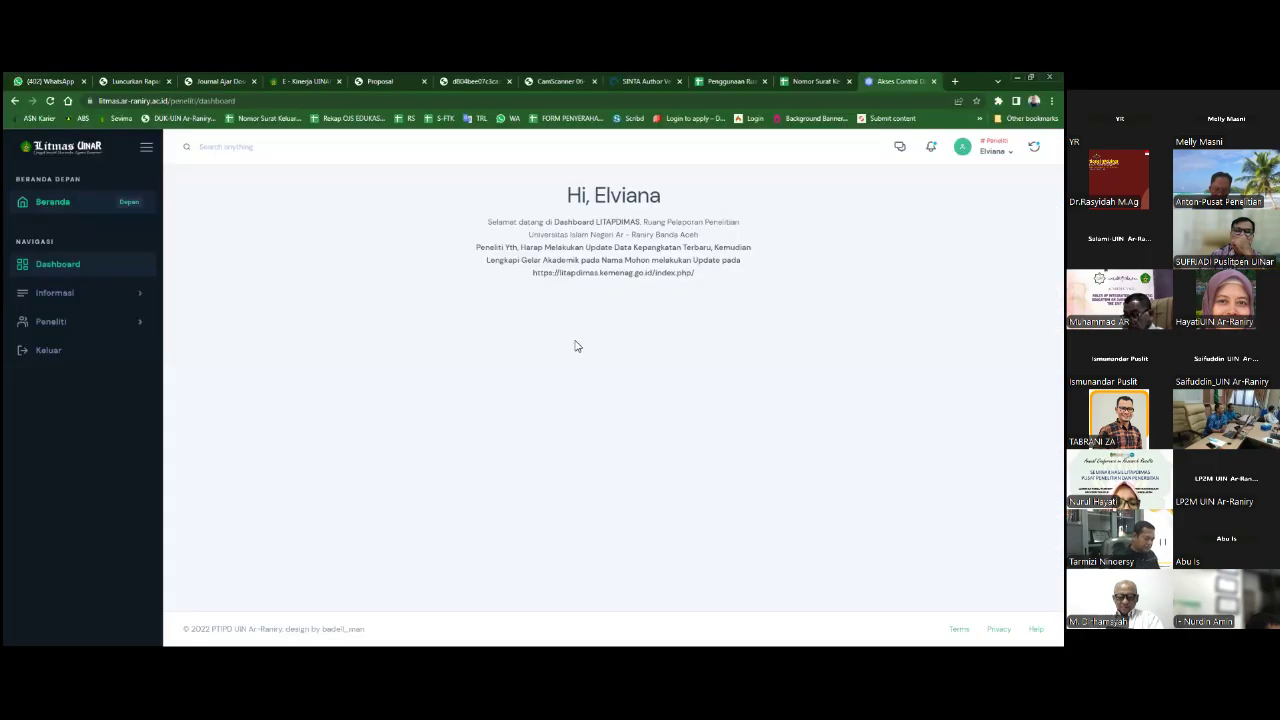
Step: Open the researcher's proposal list and display the details of the proposal on self regulated learning in statistics
left_click(86, 325)
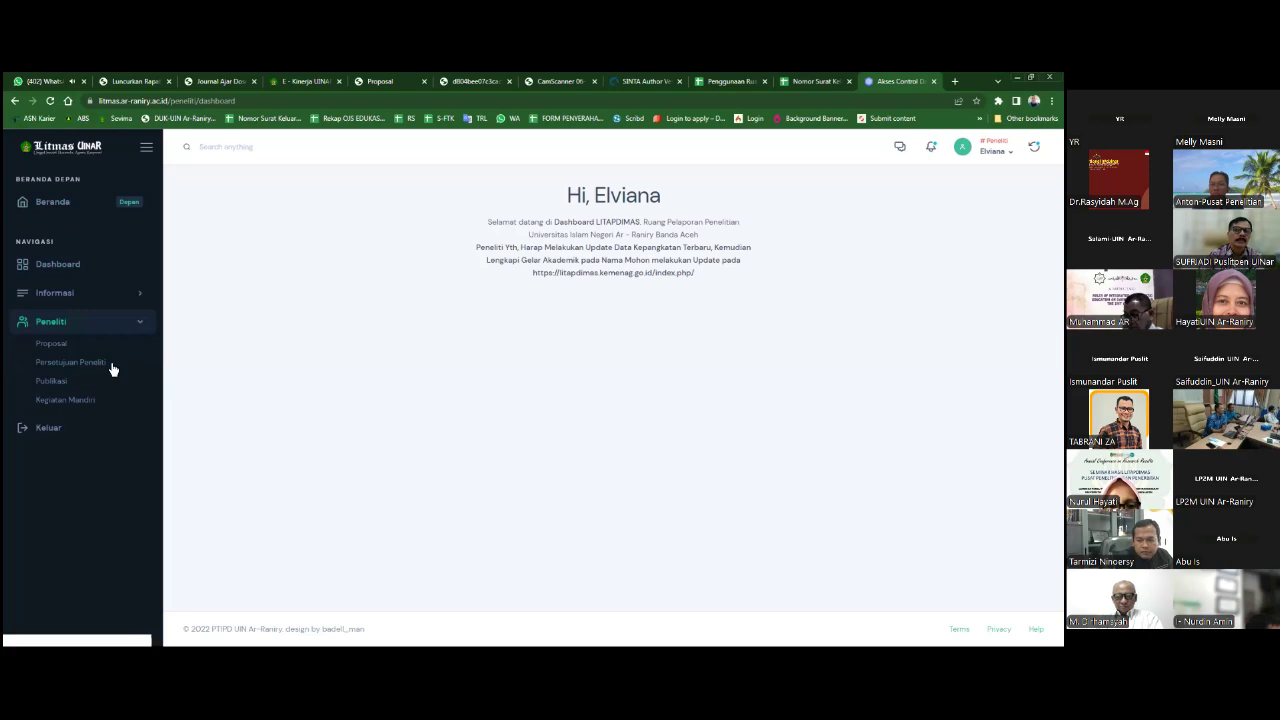
left_click(53, 350)
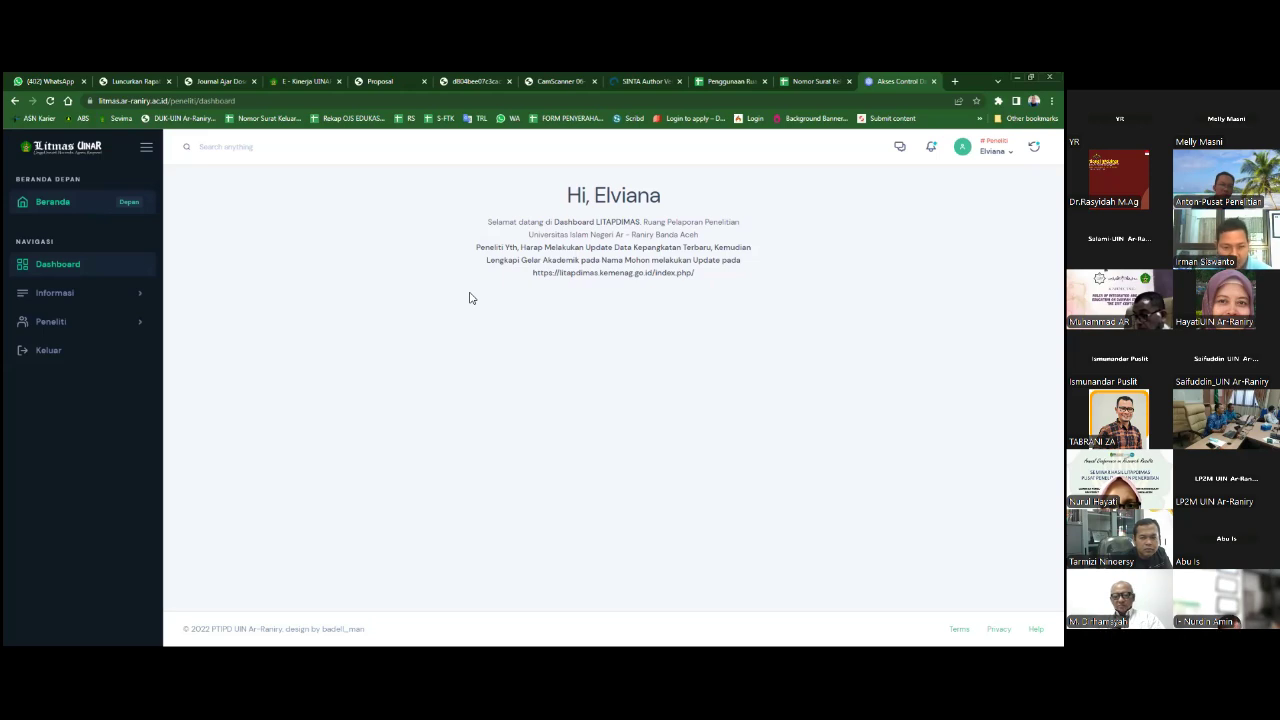
left_click(104, 323)
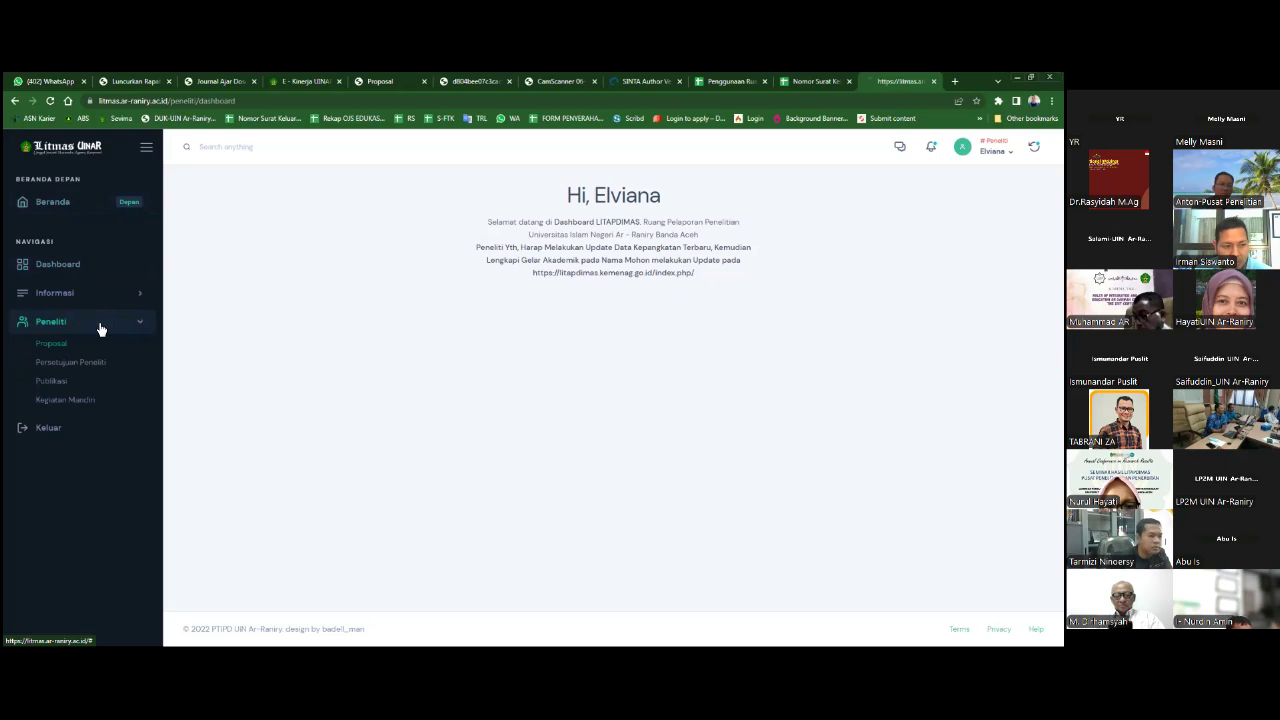
left_click(82, 345)
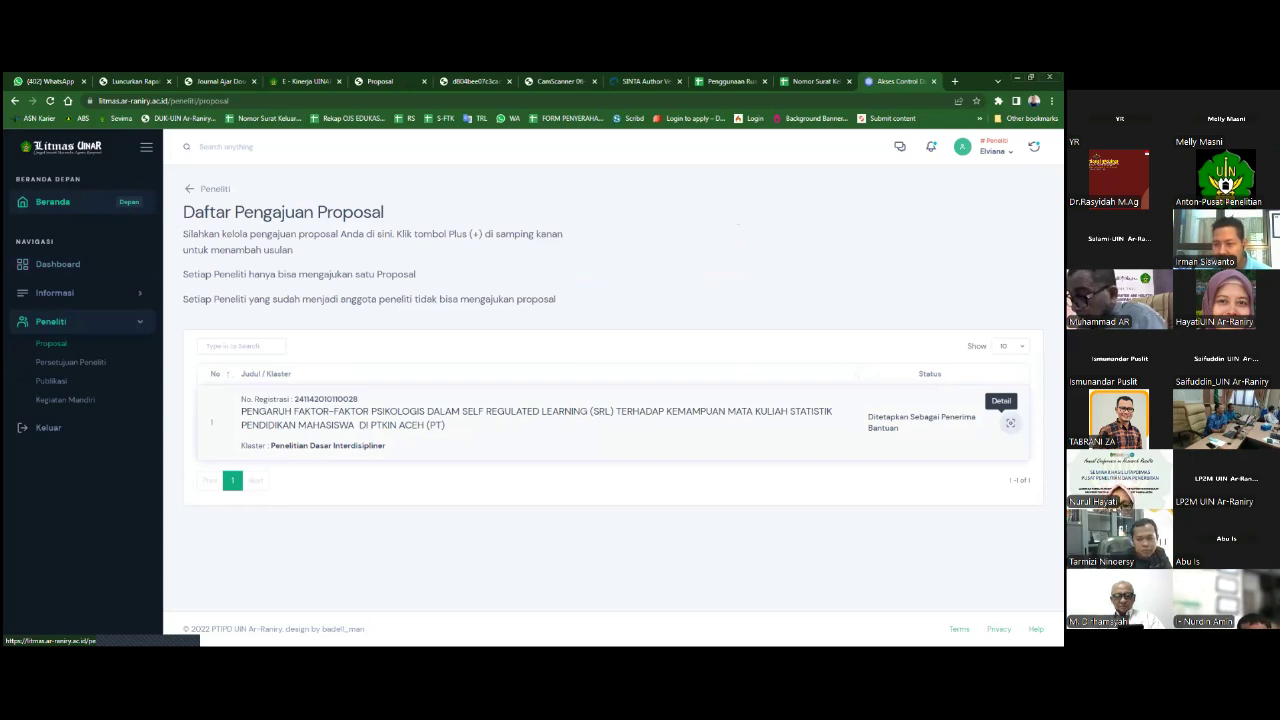
left_click(1010, 423)
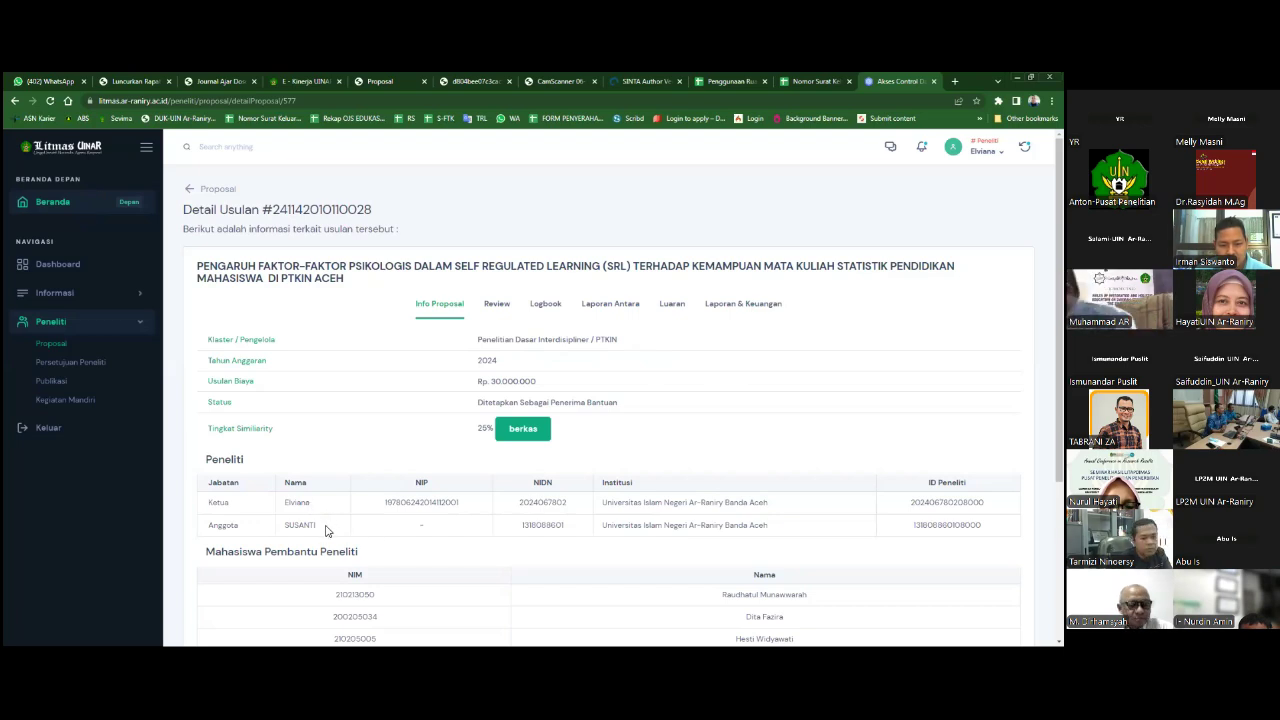
Step: View the proposal's general information and reviewer comments, and display its Logbook section
scroll(473, 548, "down", 1)
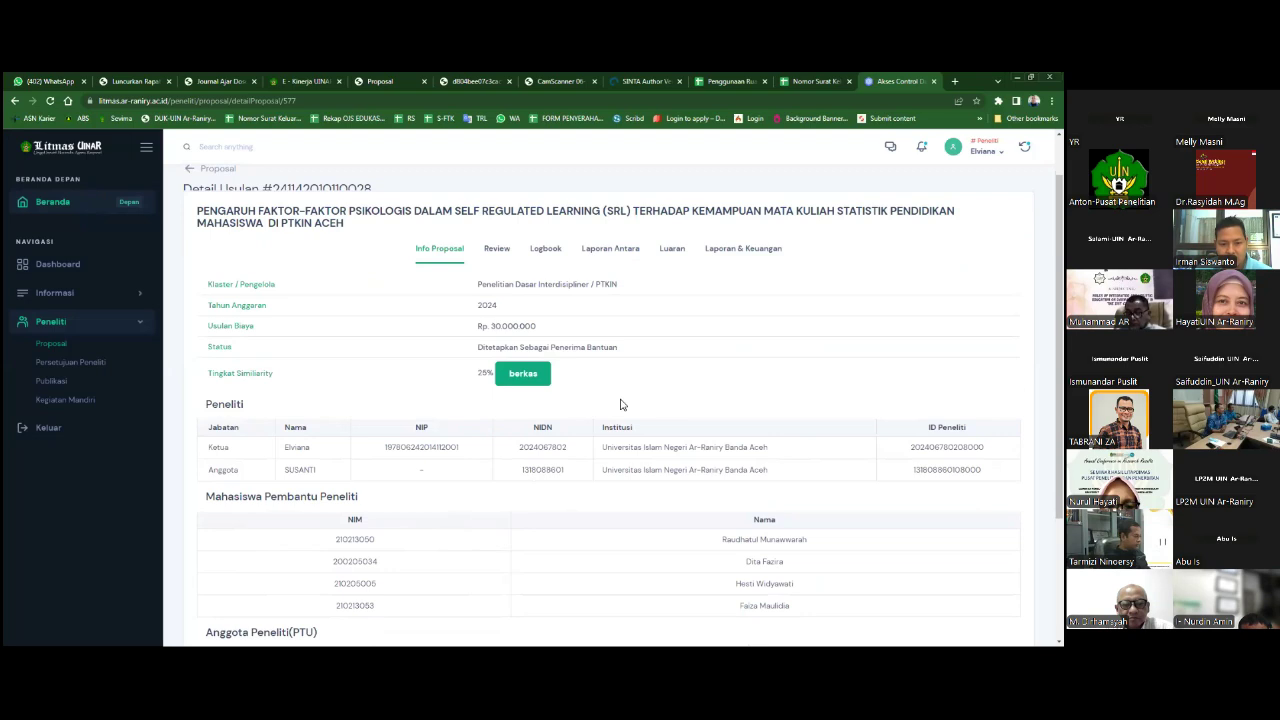
left_click(474, 262)
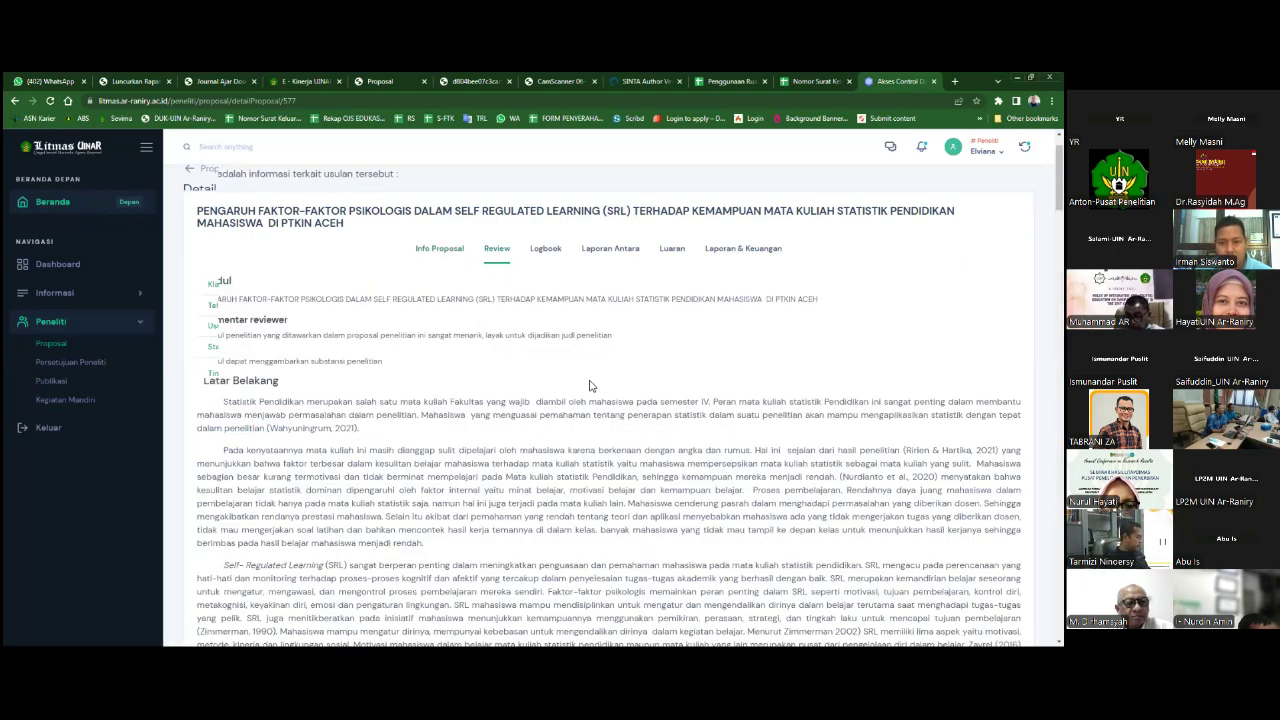
left_click(543, 252)
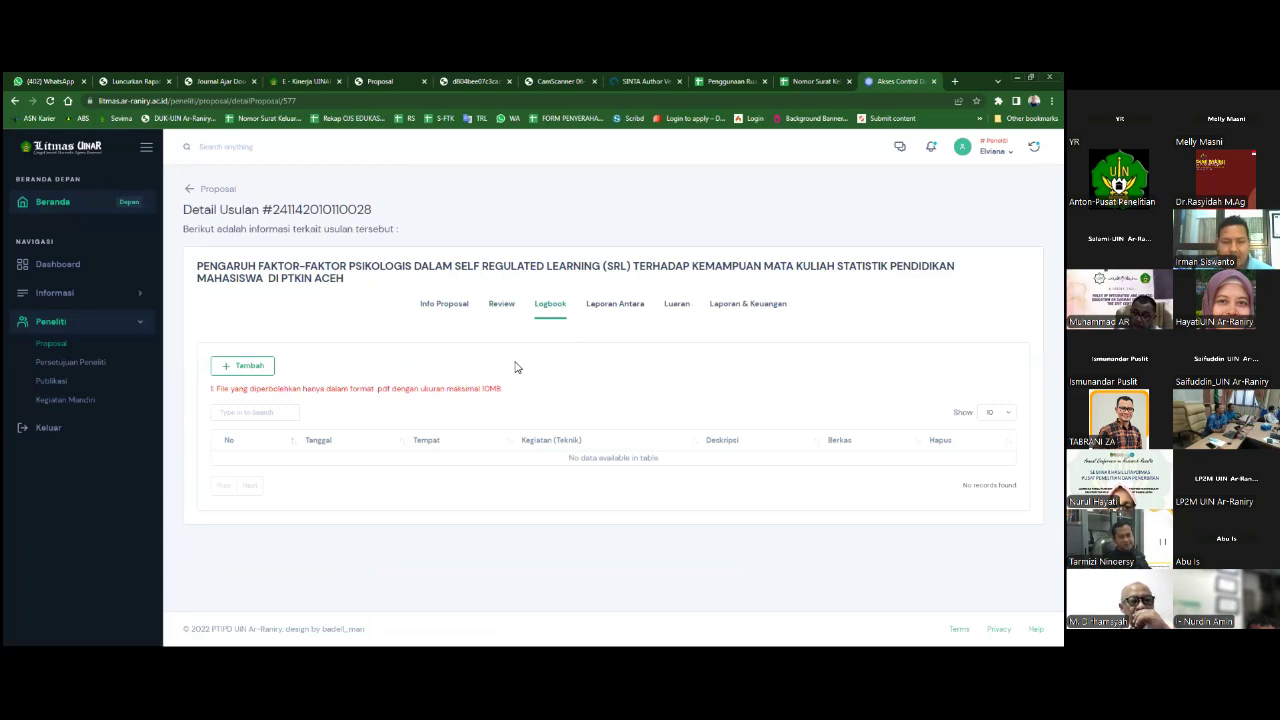
Step: Start a new logbook entry, look through its fields, set Teknik to Umum and close the form
left_click(254, 371)
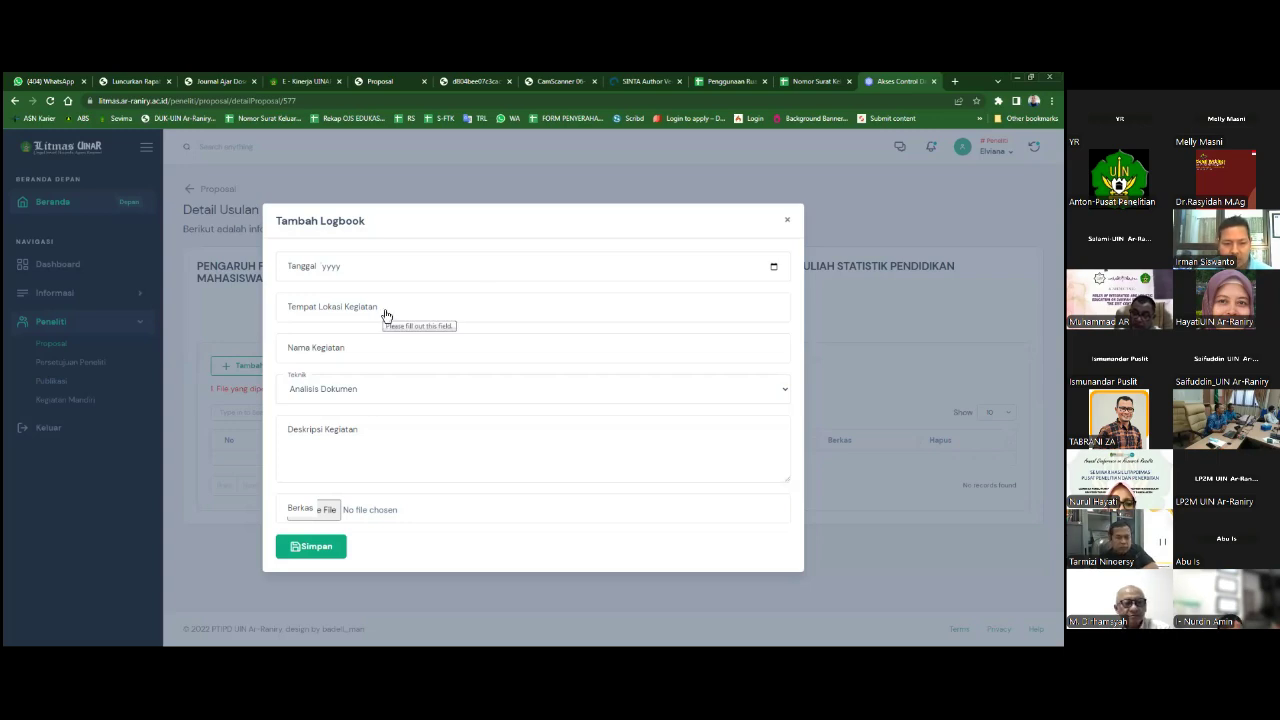
left_click(398, 349)
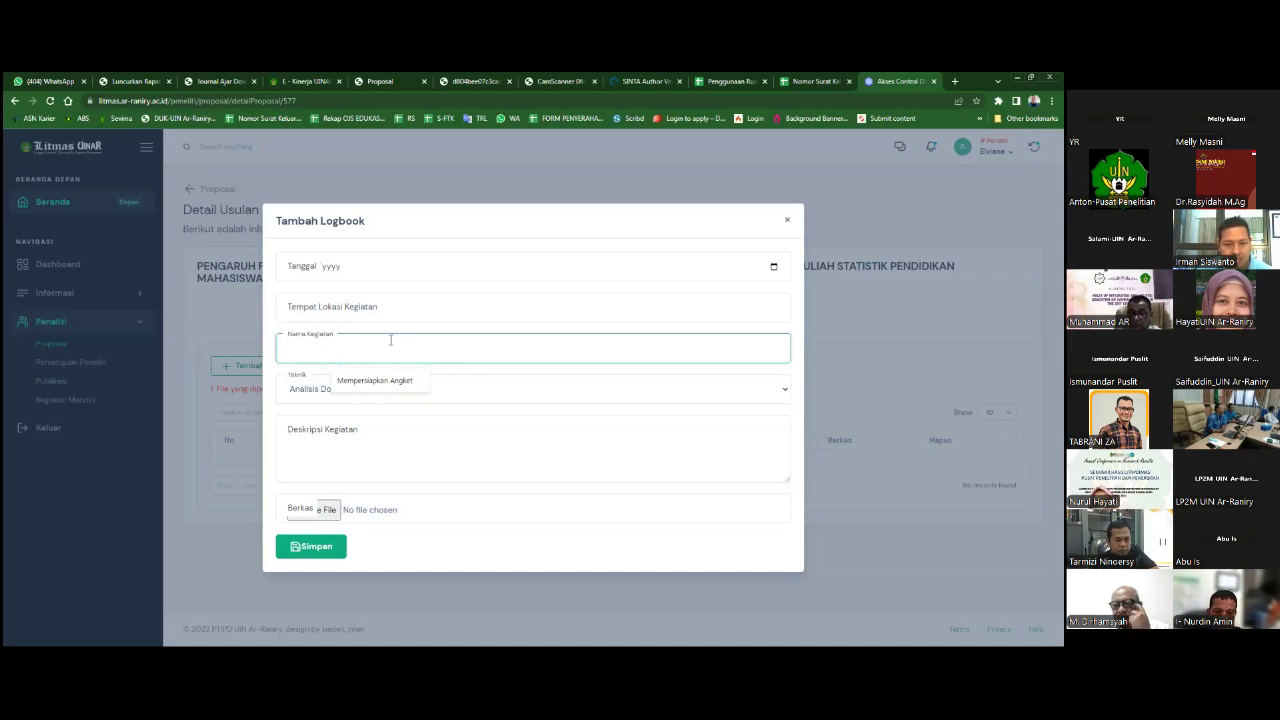
left_click(485, 391)
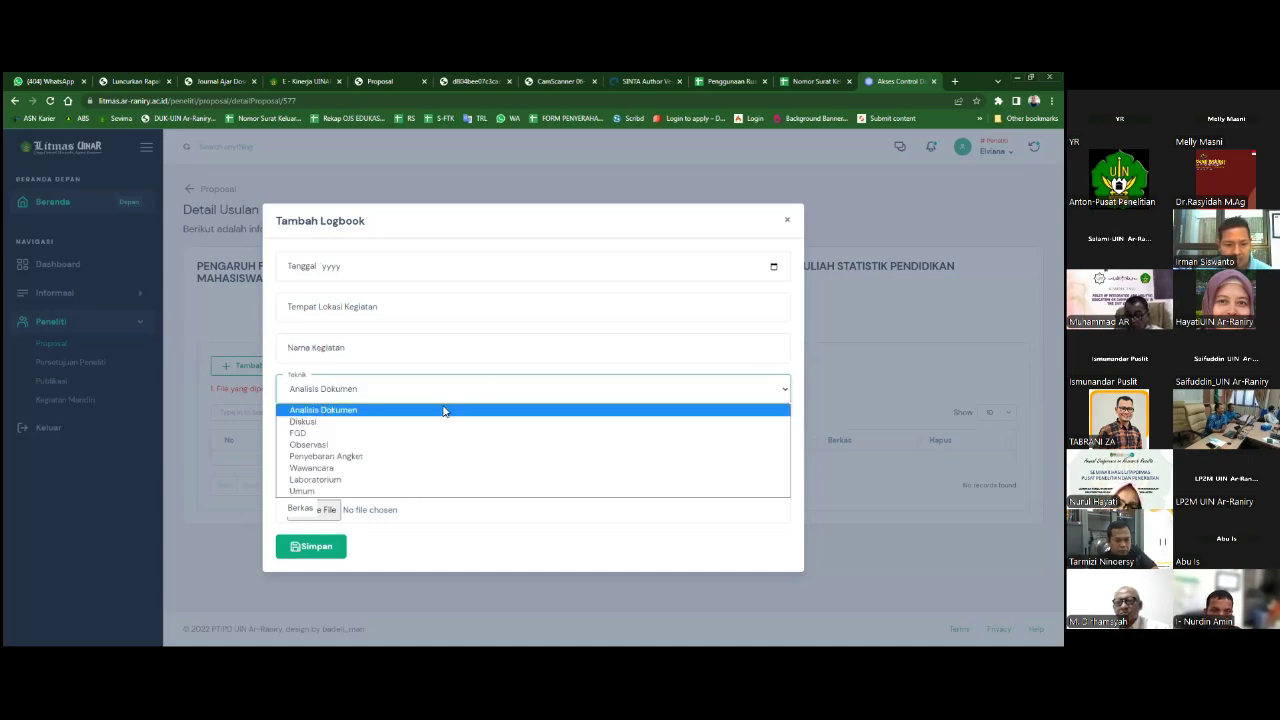
left_click(429, 492)
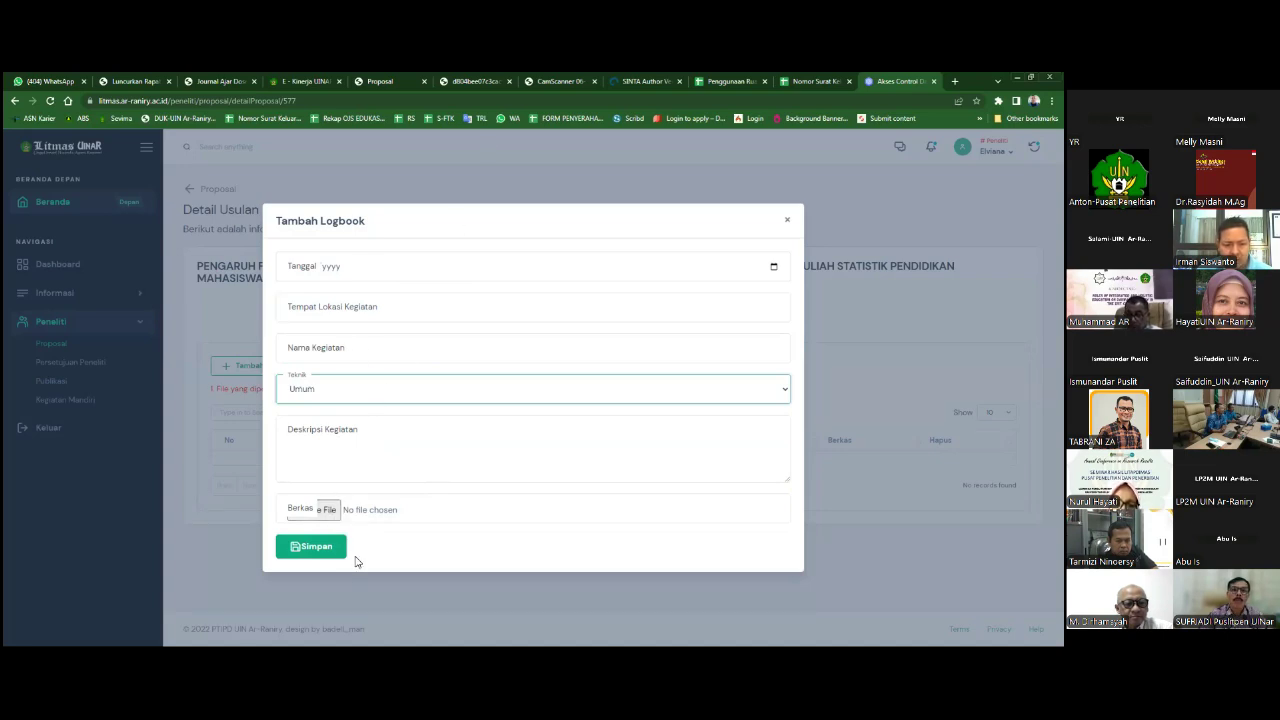
left_click(789, 221)
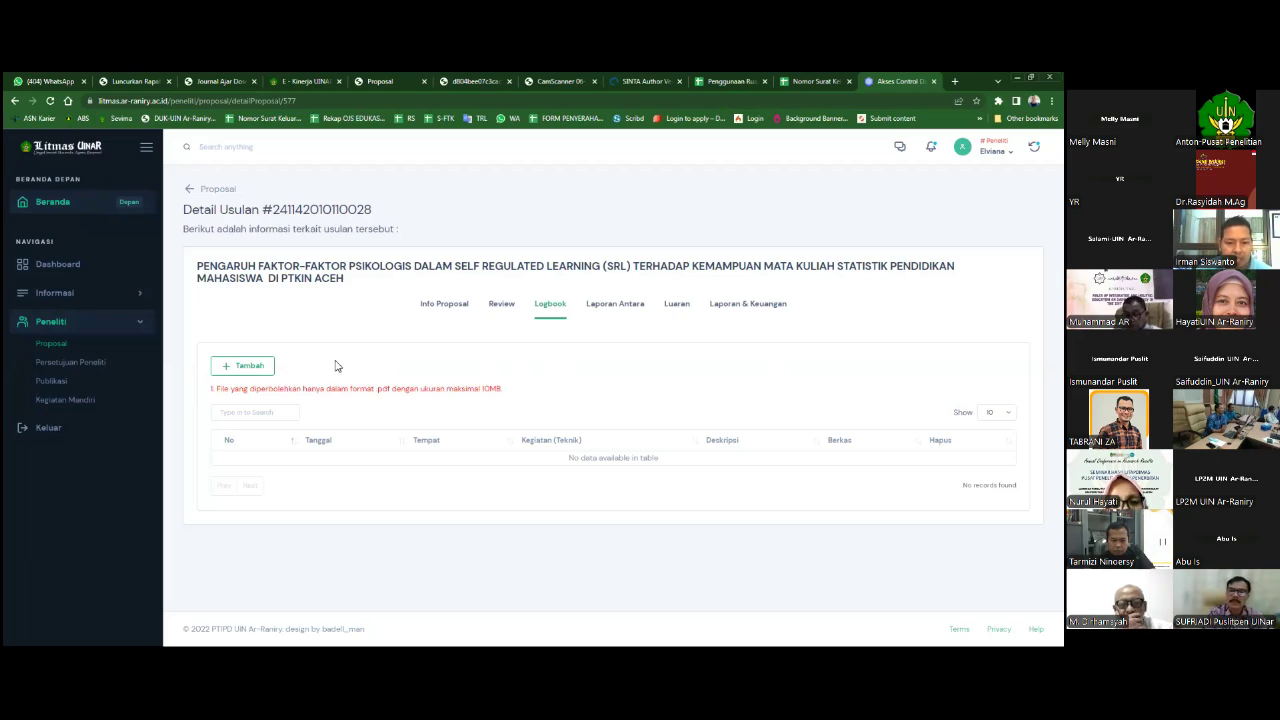
Step: Reopen the new logbook entry form and enter the date 06/05/2024 and the activity location UIN Ar-Raniry Banda Aceh
left_click(250, 366)
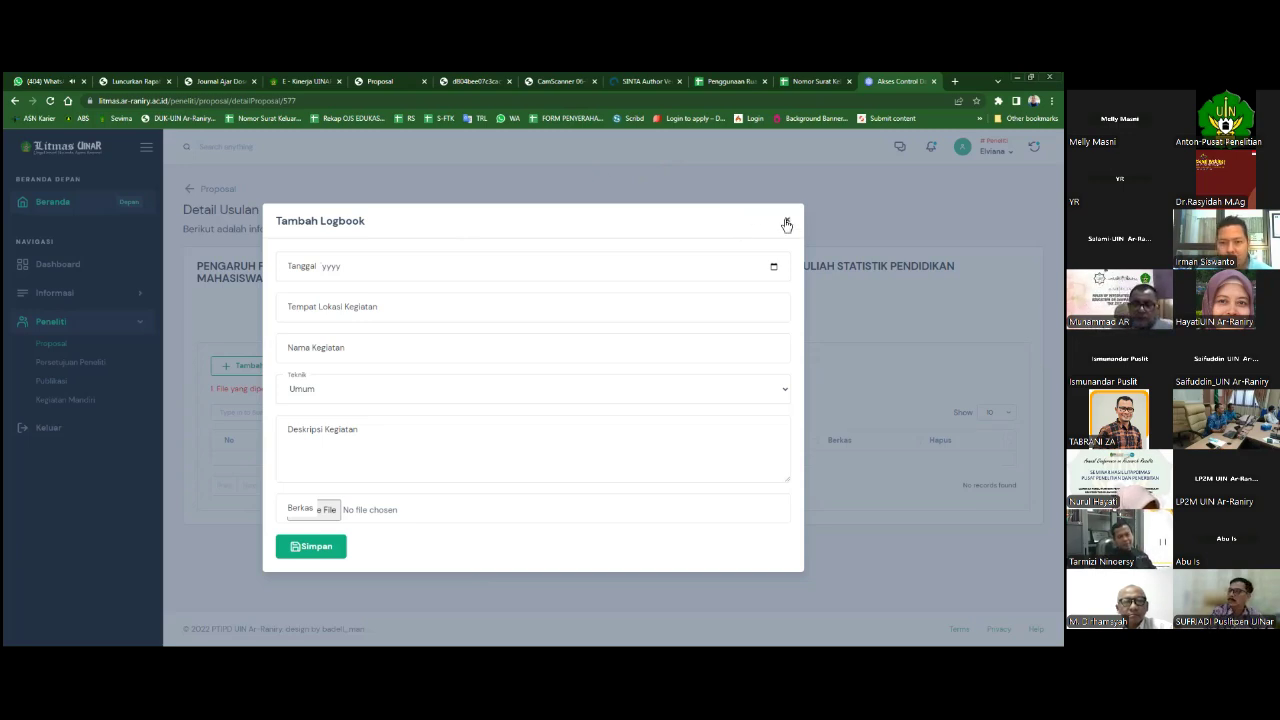
left_click(396, 272)
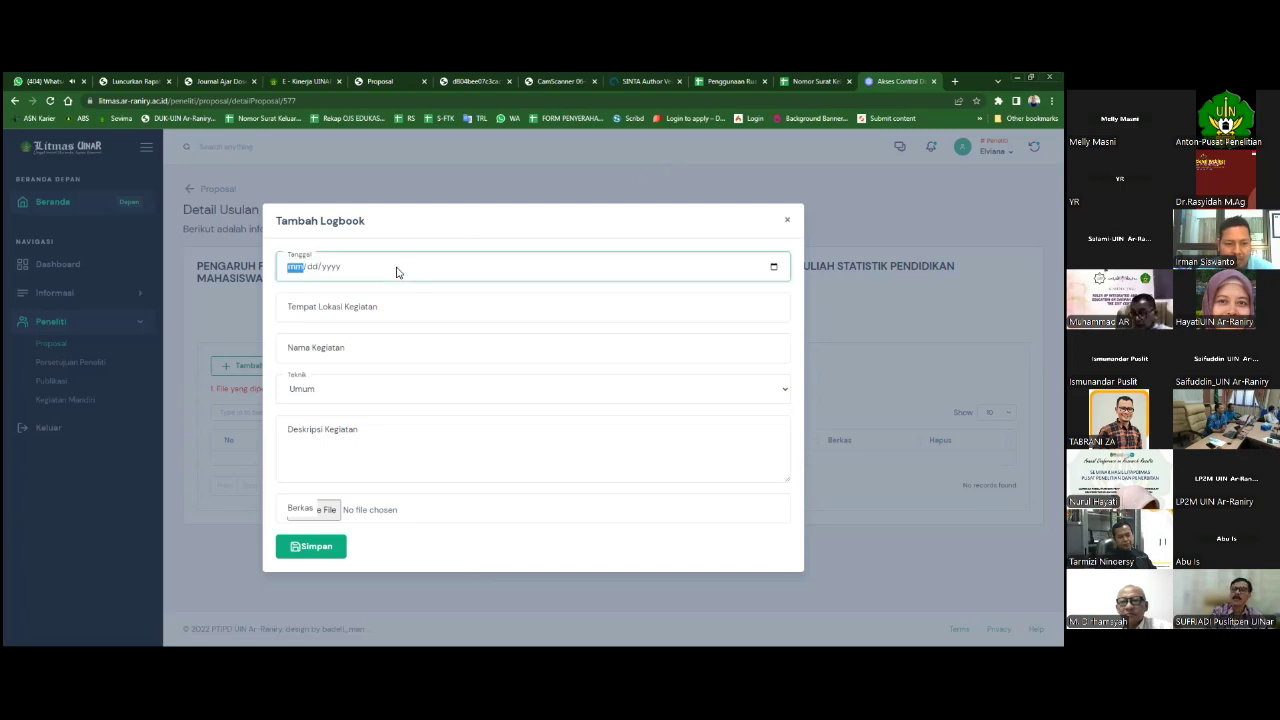
type("06/")
type("06/0020")
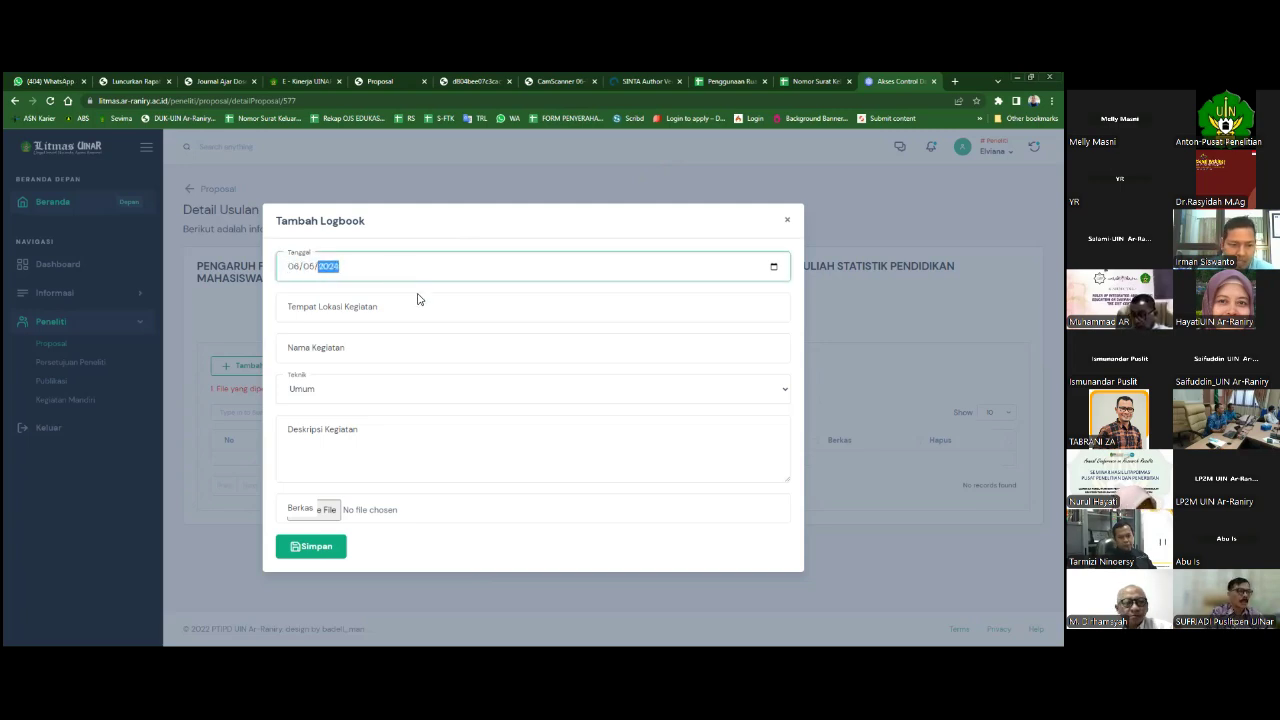
left_click(403, 318)
left_click(385, 344)
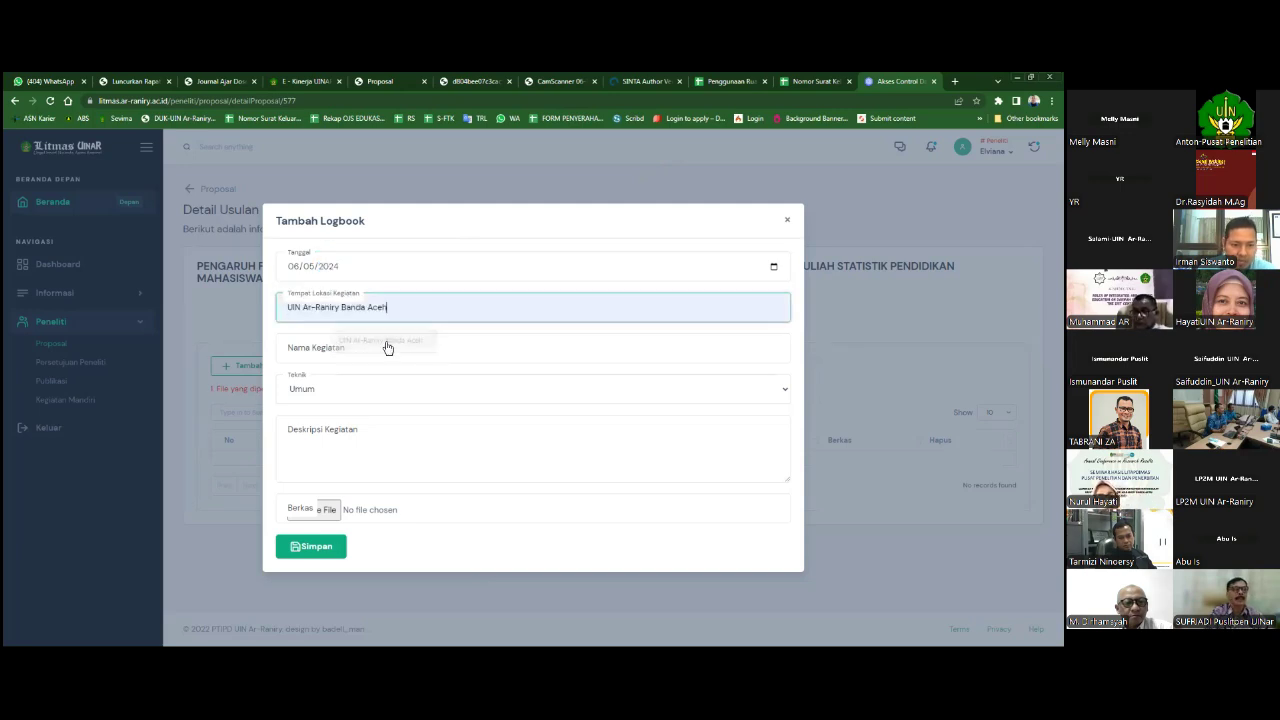
Step: Enter "penandatanganan kontrak penelitian" as the activity name and copy the same text into the activity description
left_click(379, 354)
type("penandatanganan kontra")
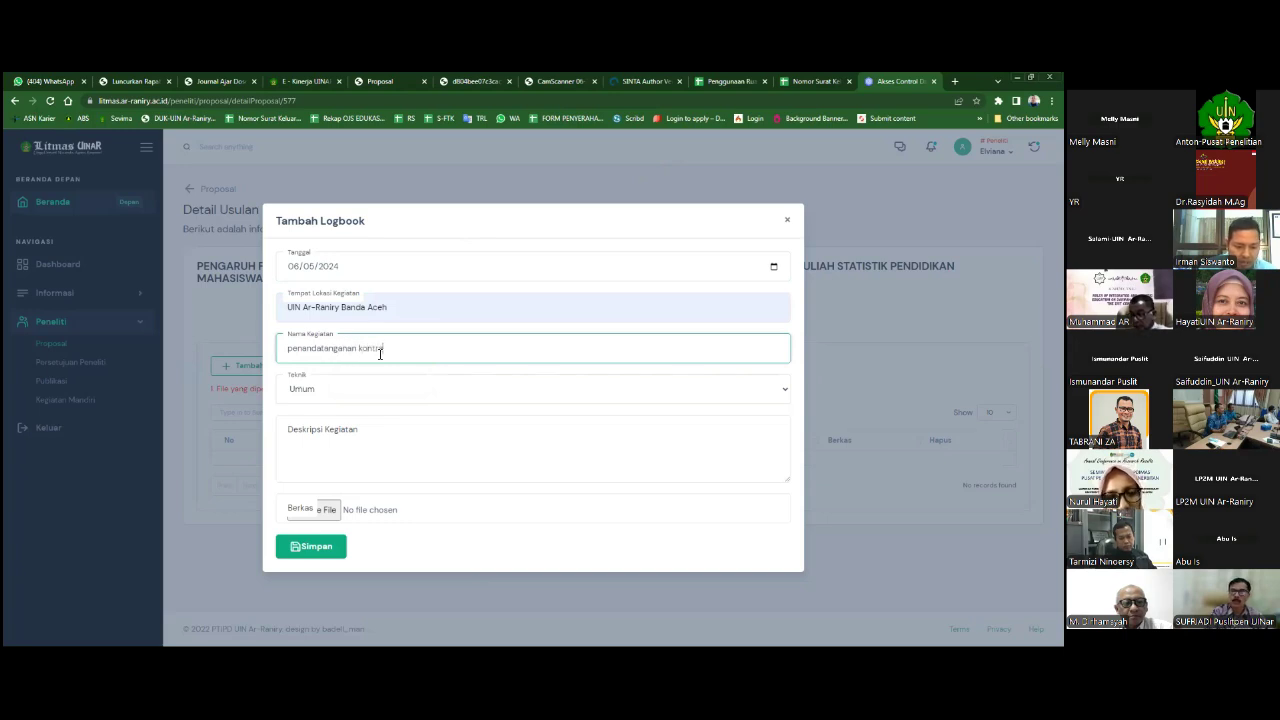
type("k penelitian")
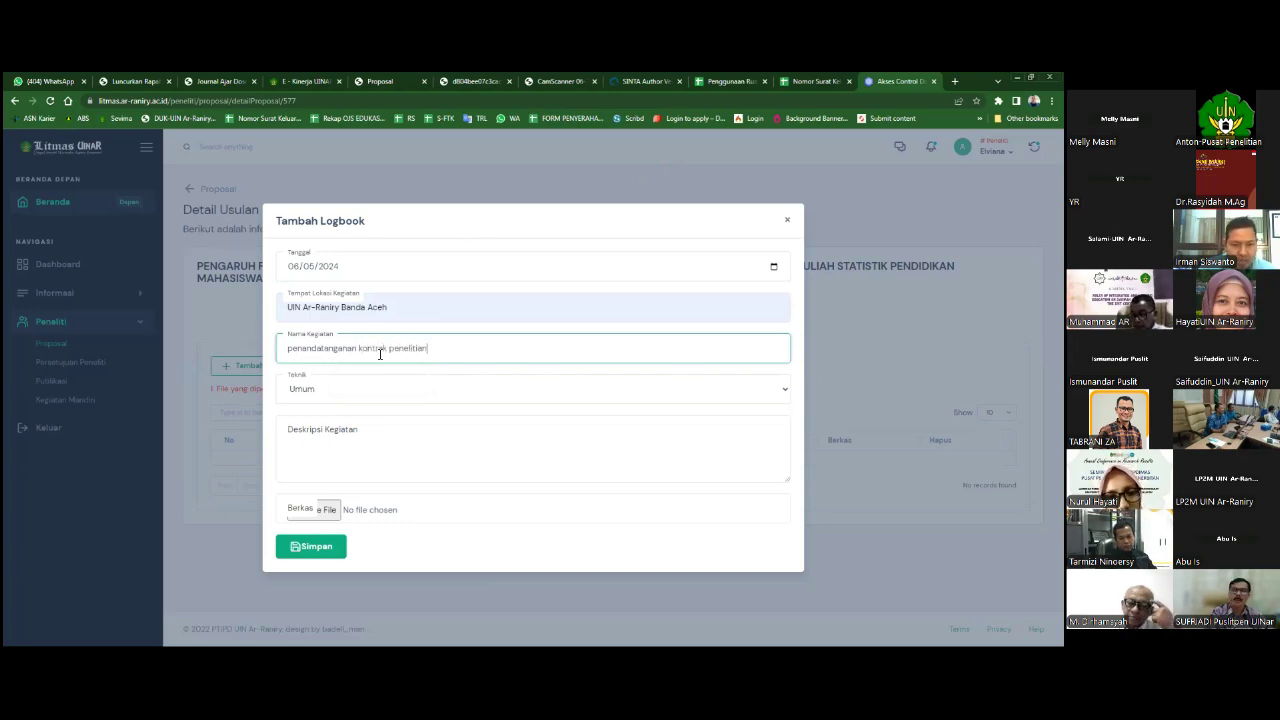
left_click(373, 441)
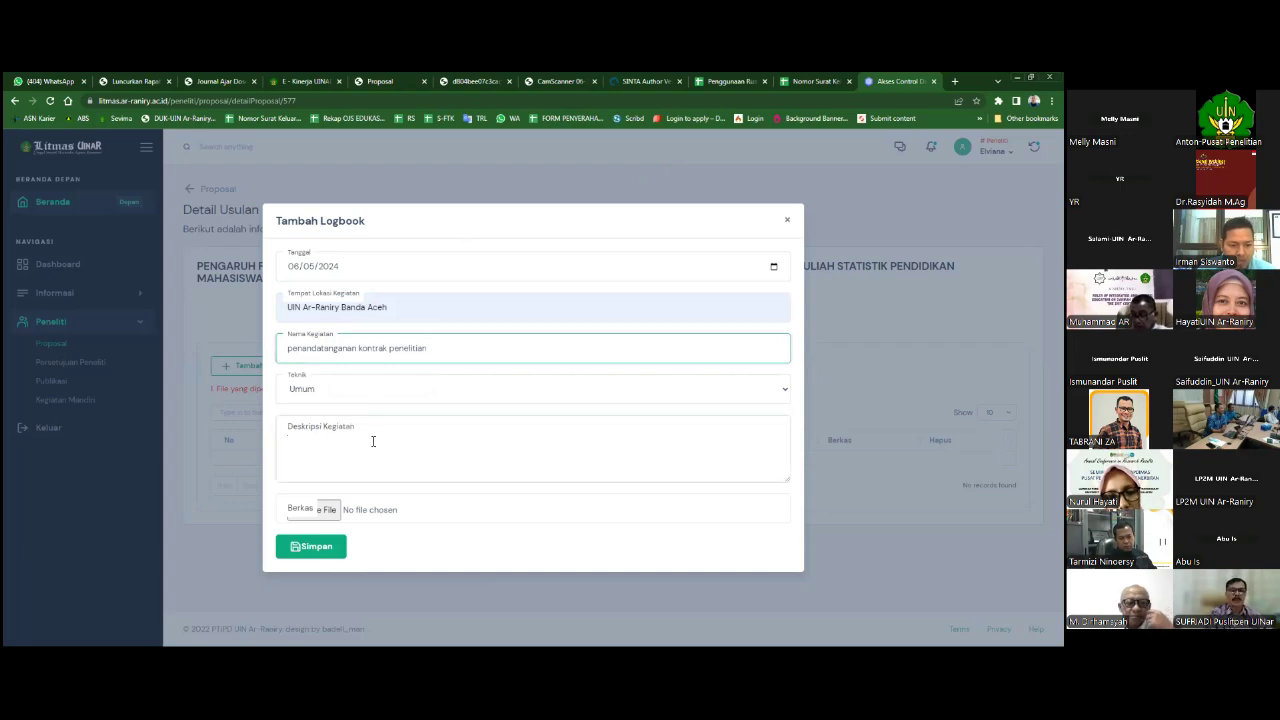
triple_click(379, 349)
key("ctrl+c")
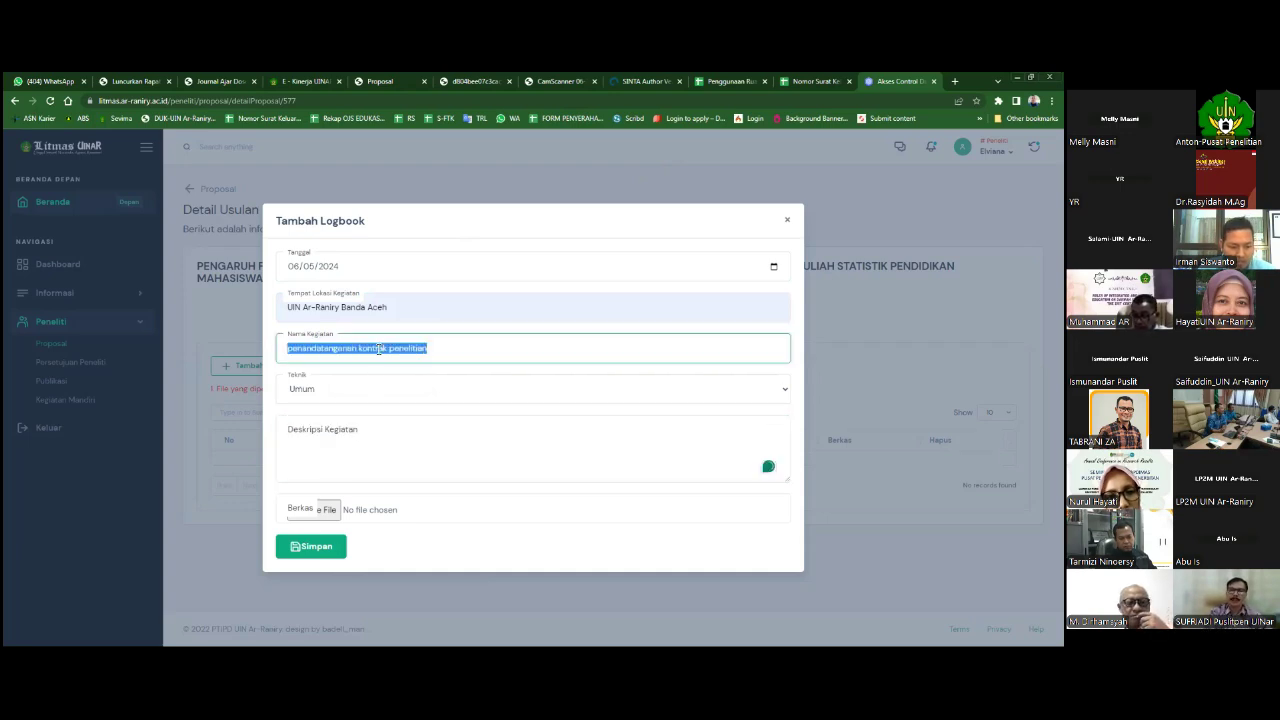
left_click(375, 440)
key("ctrl+v")
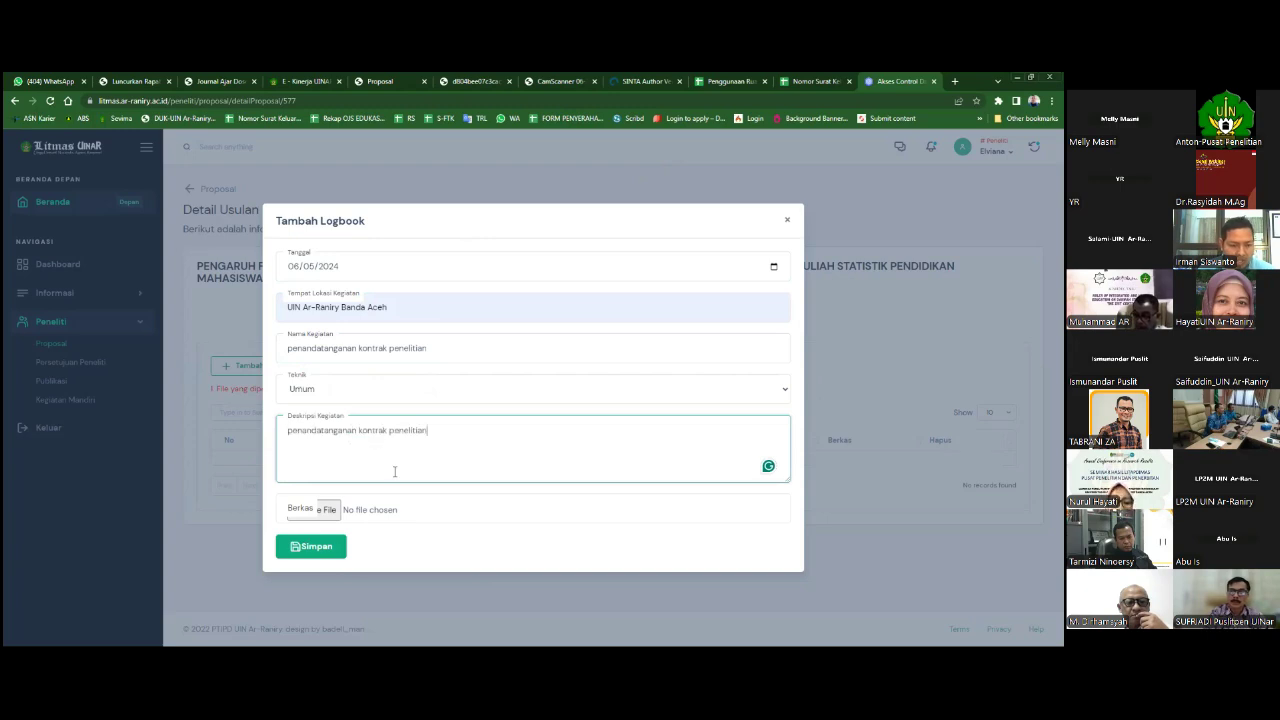
Step: Attach "PEMINAT UMPTKIN_MINGGU 9 JUNI.pdf" from the IRMAN folder as the entry's file and save the logbook entry
left_click(337, 519)
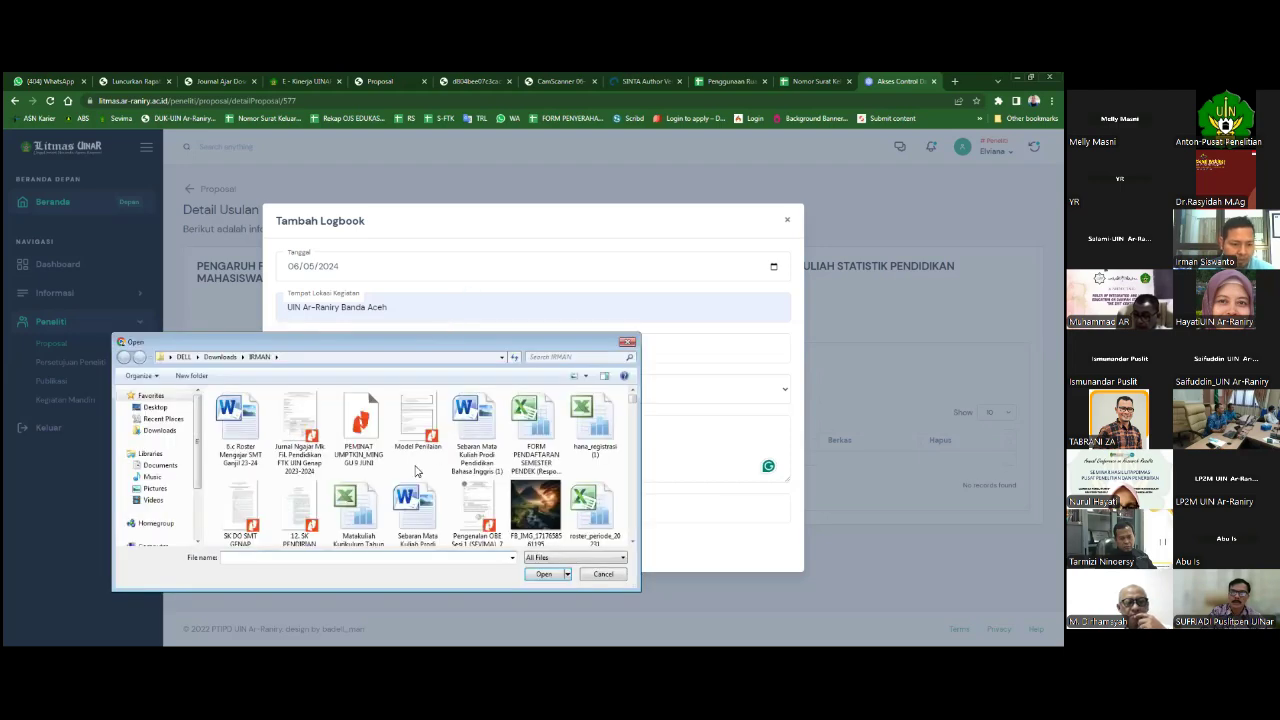
left_click(359, 422)
left_click(546, 578)
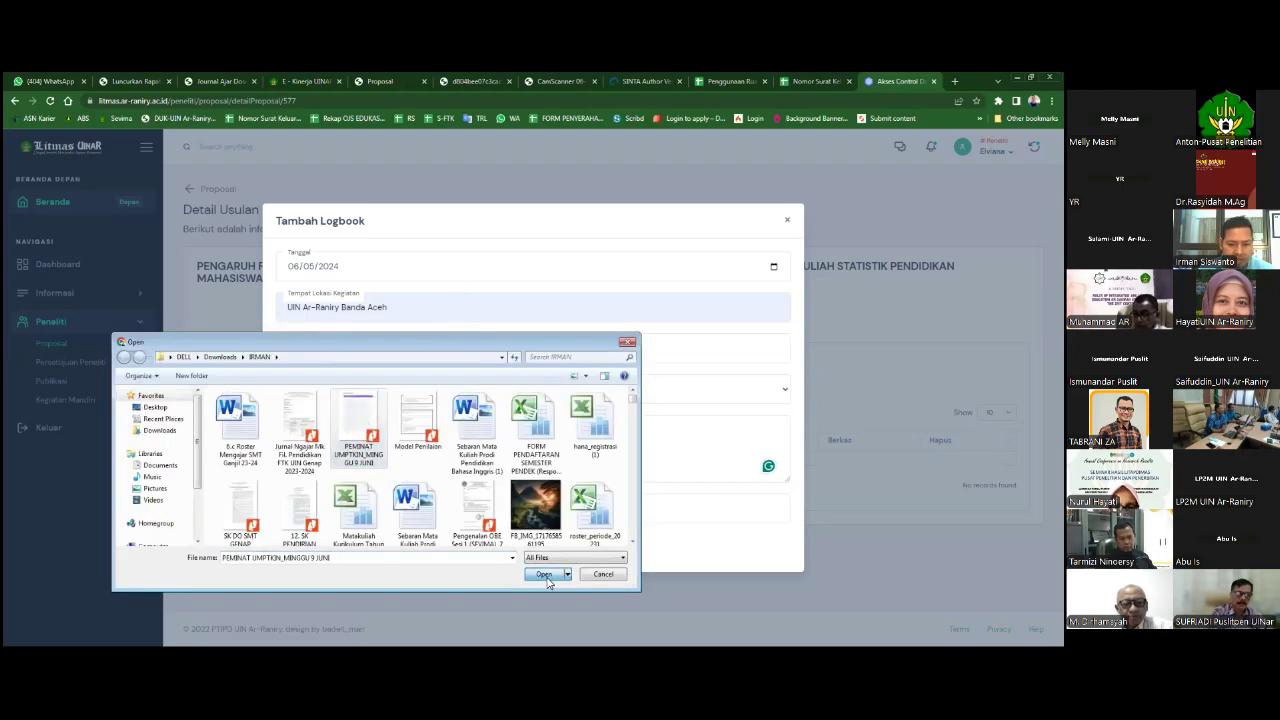
left_click(318, 550)
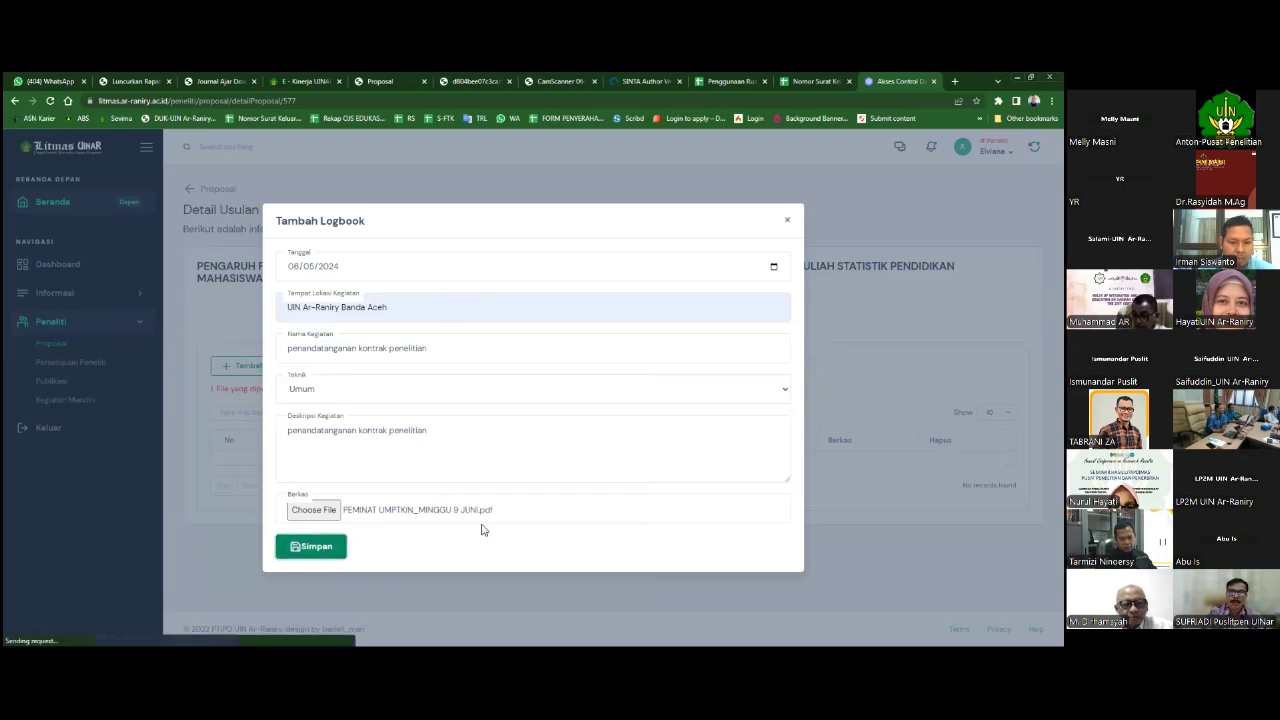